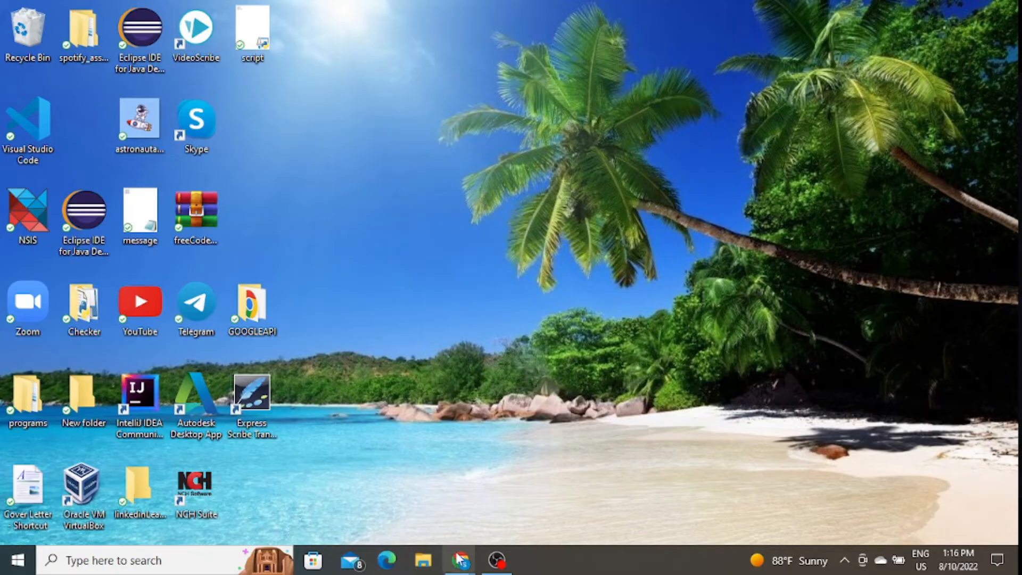
# Step: Return to the VirtualBox homepage in Chrome and open the Download VirtualBox 6.1 page
pyautogui.moveTo(461, 559)
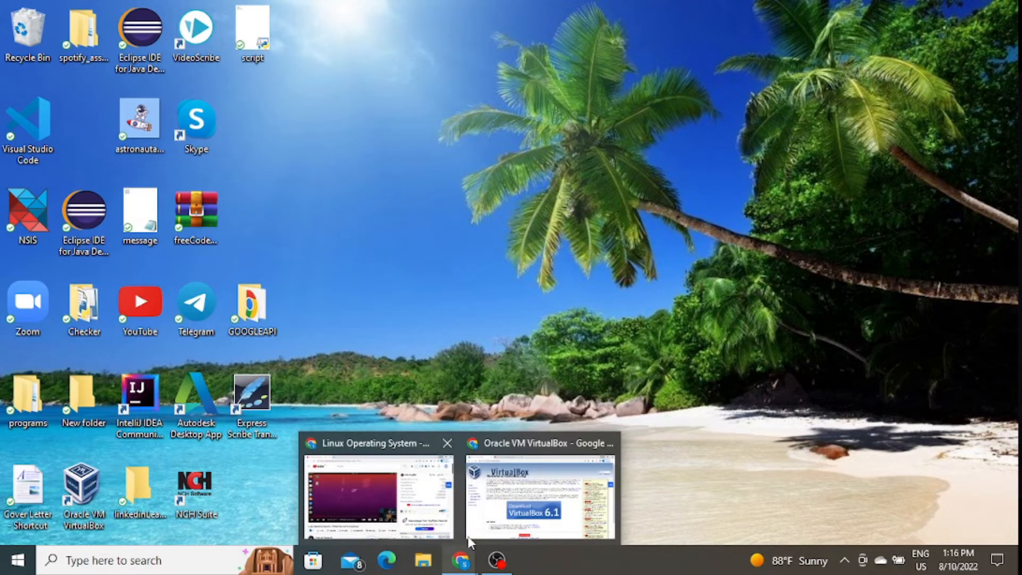
pyautogui.click(545, 484)
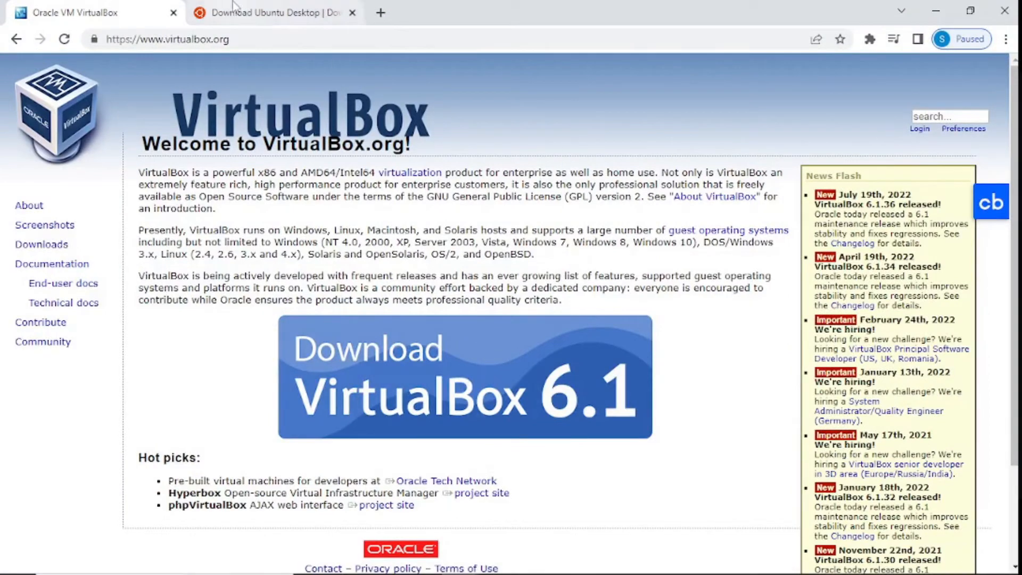
pyautogui.click(275, 12)
pyautogui.click(122, 6)
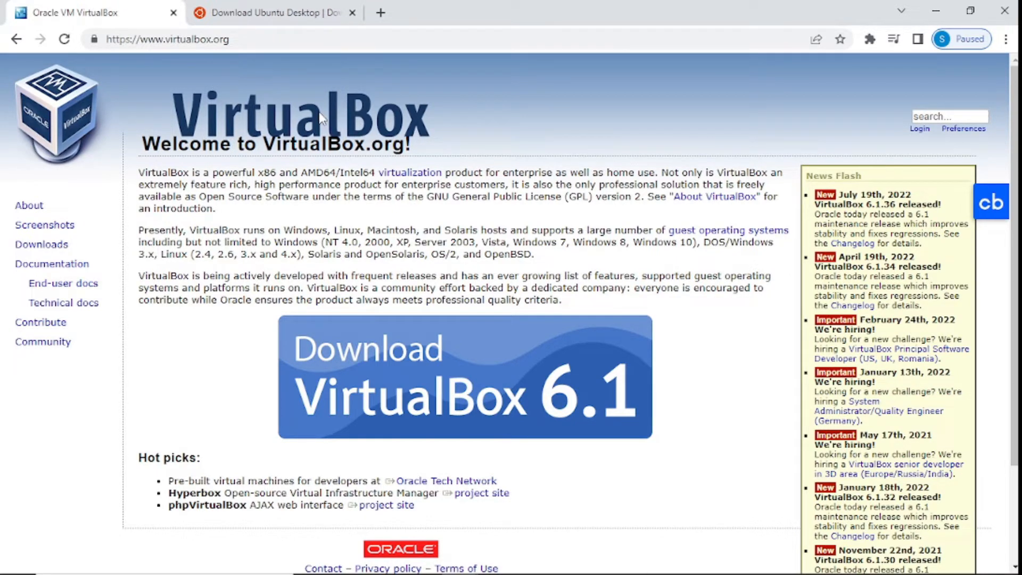
pyautogui.click(368, 407)
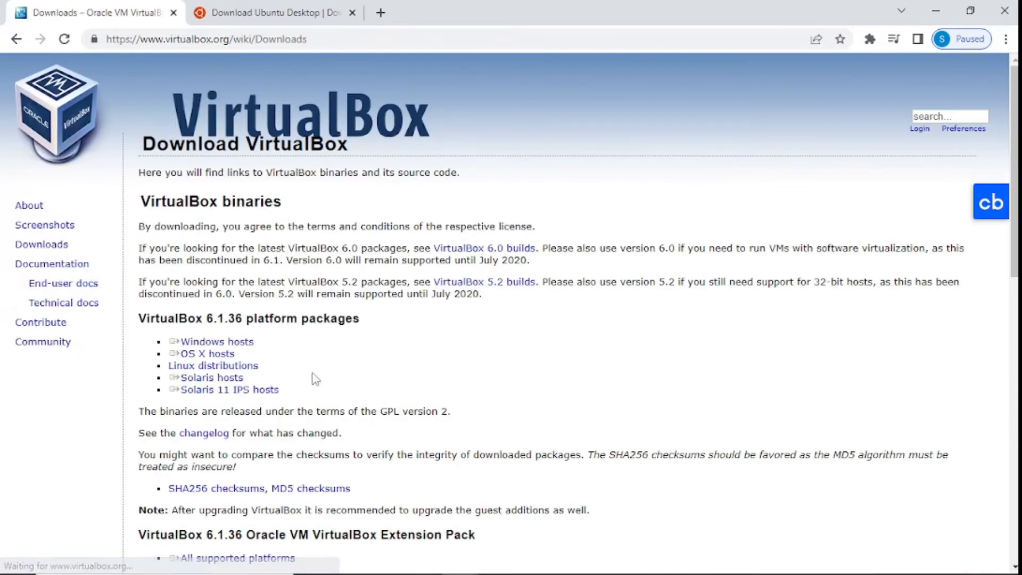
# Step: Download the VirtualBox 6.1.36 Windows-hosts installer and run it, approving the UAC prompt
pyautogui.click(206, 345)
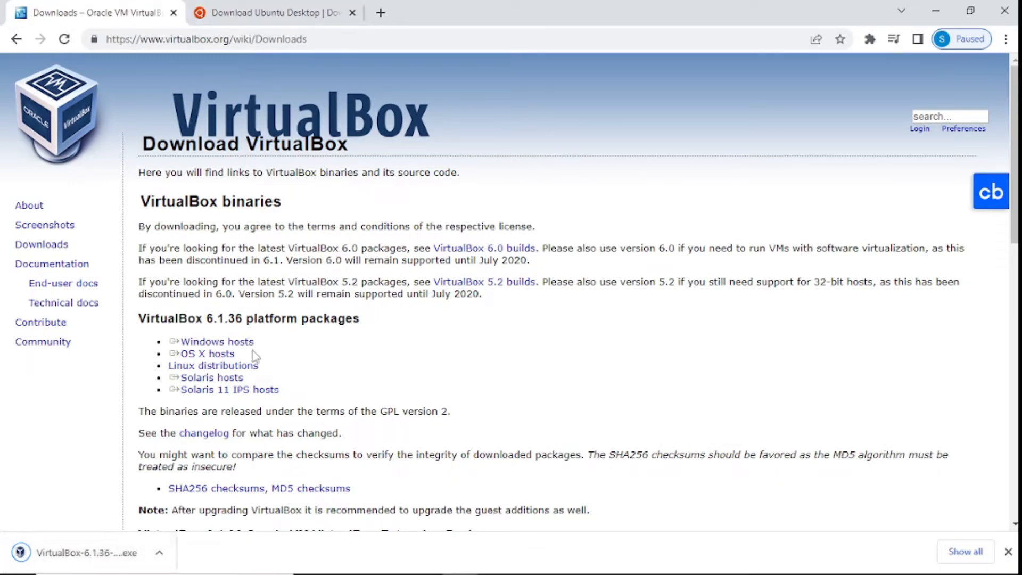
pyautogui.click(64, 552)
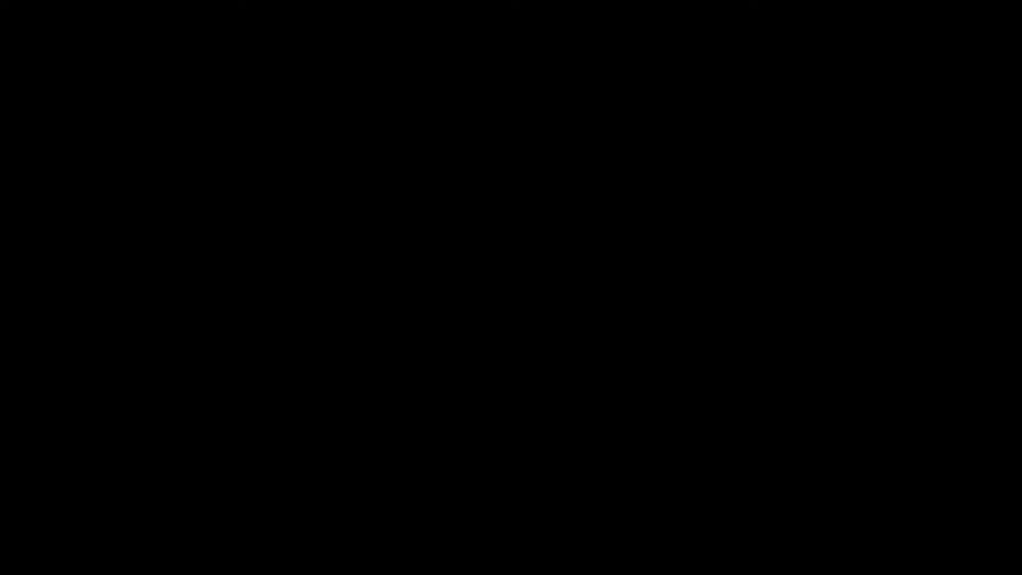
pyautogui.click(458, 383)
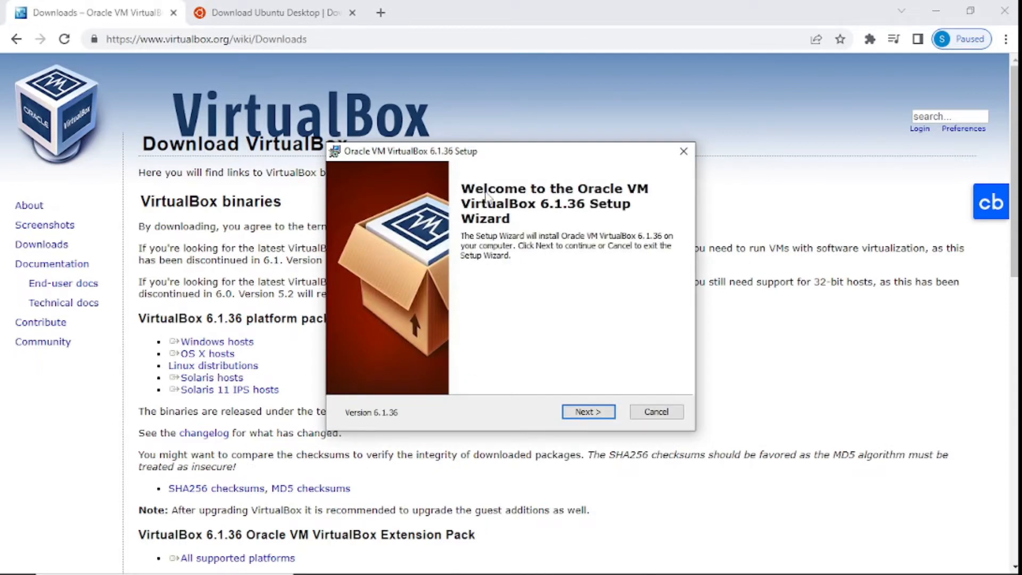
# Step: Install VirtualBox 6.1.36 with default features and options, finishing so VirtualBox Manager launches
pyautogui.click(585, 413)
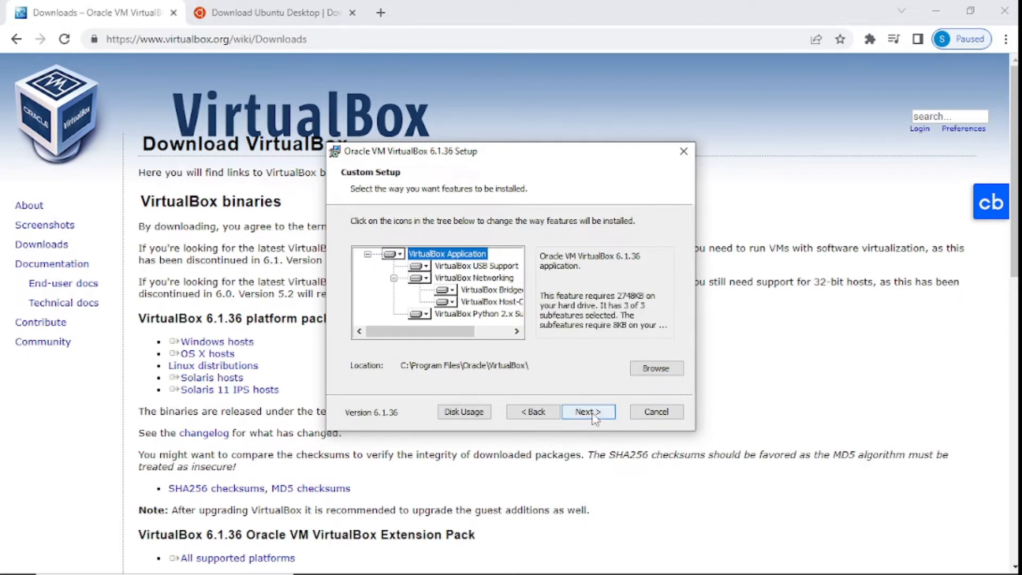
pyautogui.click(588, 412)
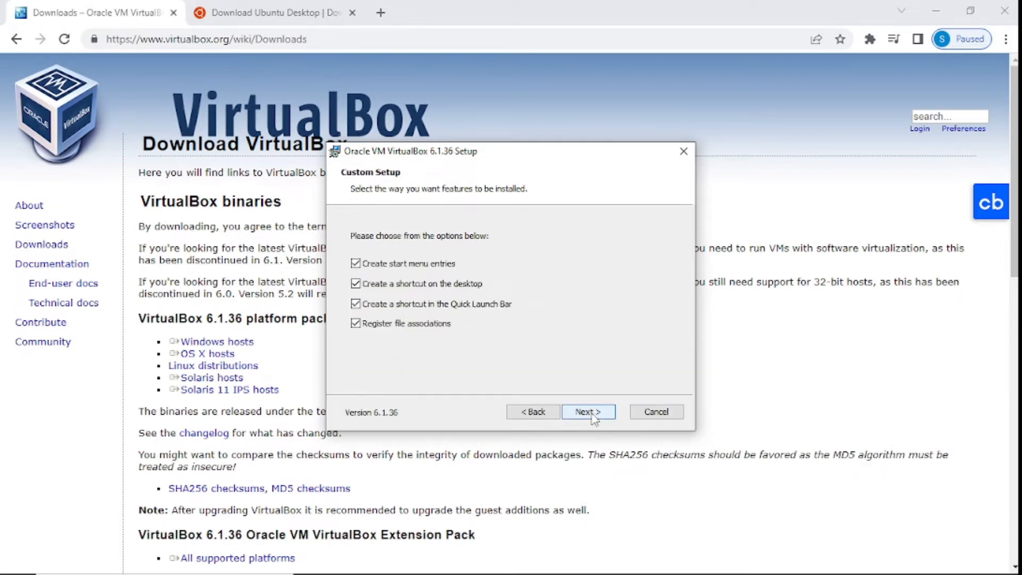
pyautogui.click(583, 416)
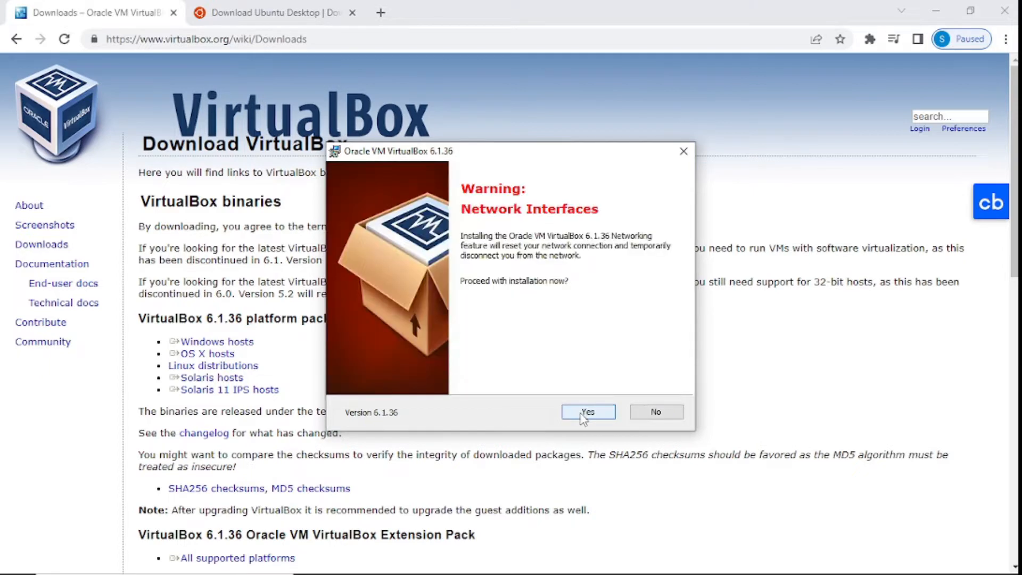
pyautogui.click(583, 416)
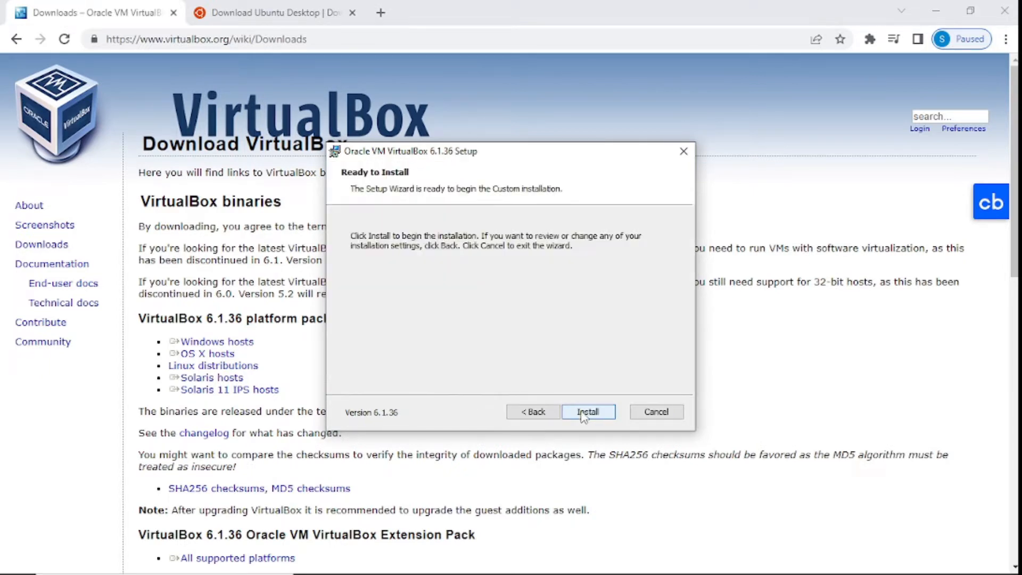
pyautogui.click(586, 412)
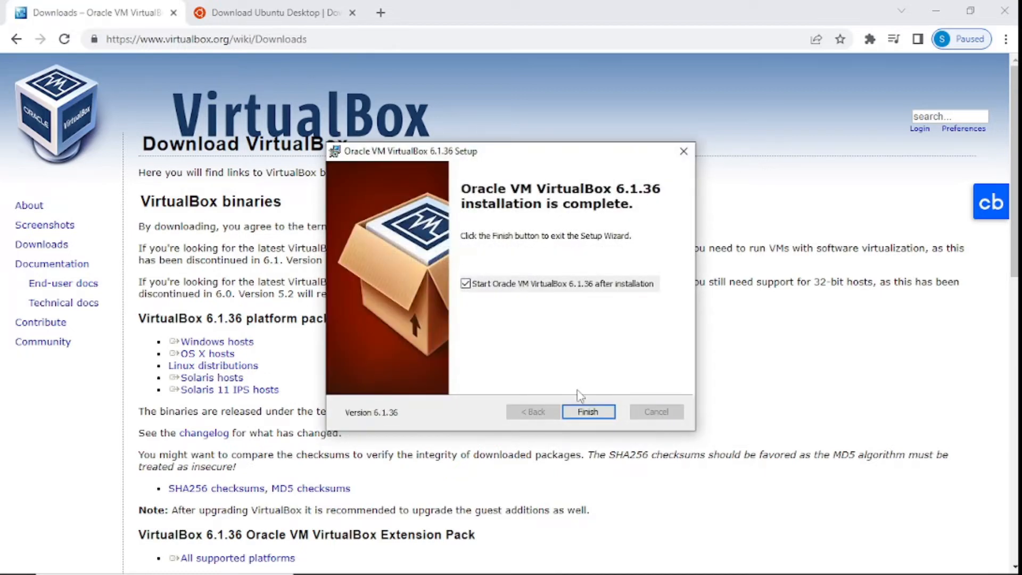
pyautogui.click(589, 414)
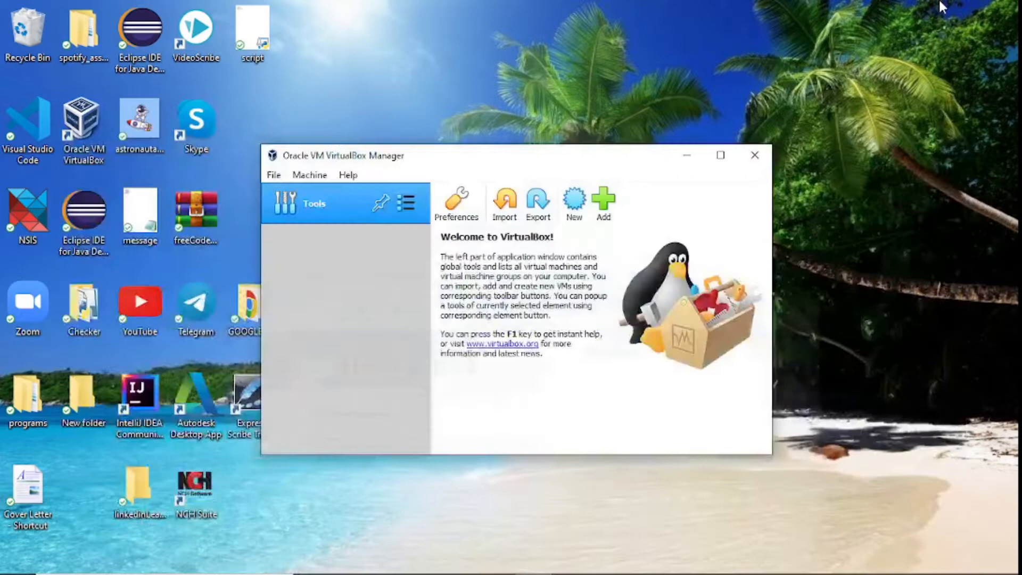
# Step: Minimize Chrome, reposition the VirtualBox Manager window, and restore Chrome's downloads page
pyautogui.click(936, 11)
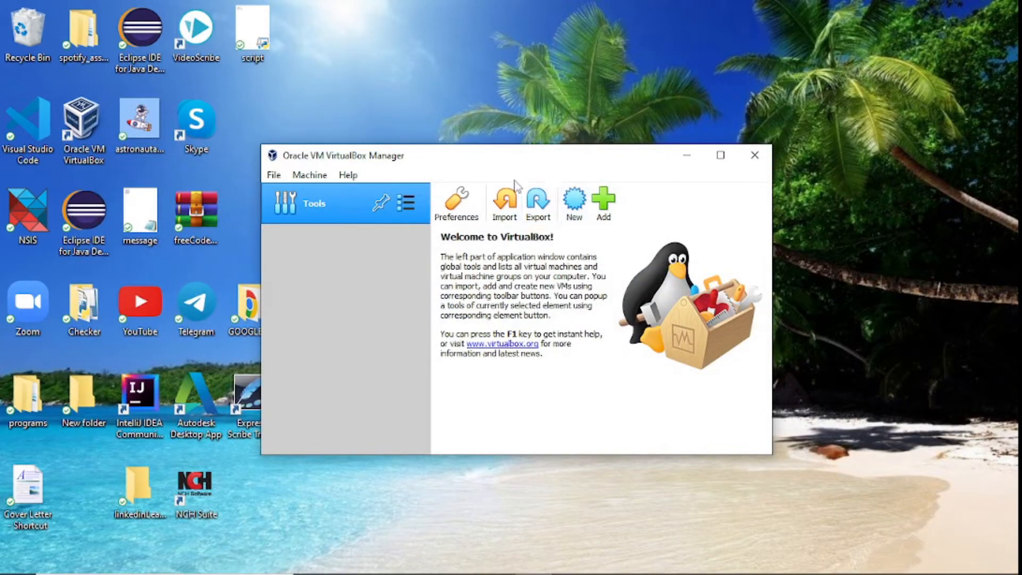
pyautogui.moveTo(493, 163); pyautogui.dragTo(626, 114)
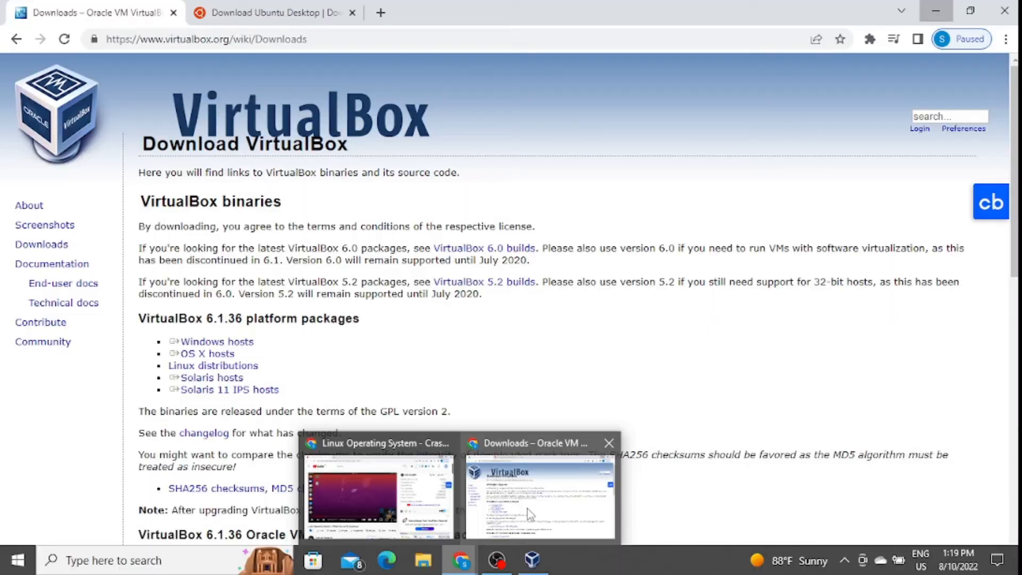
pyautogui.click(528, 509)
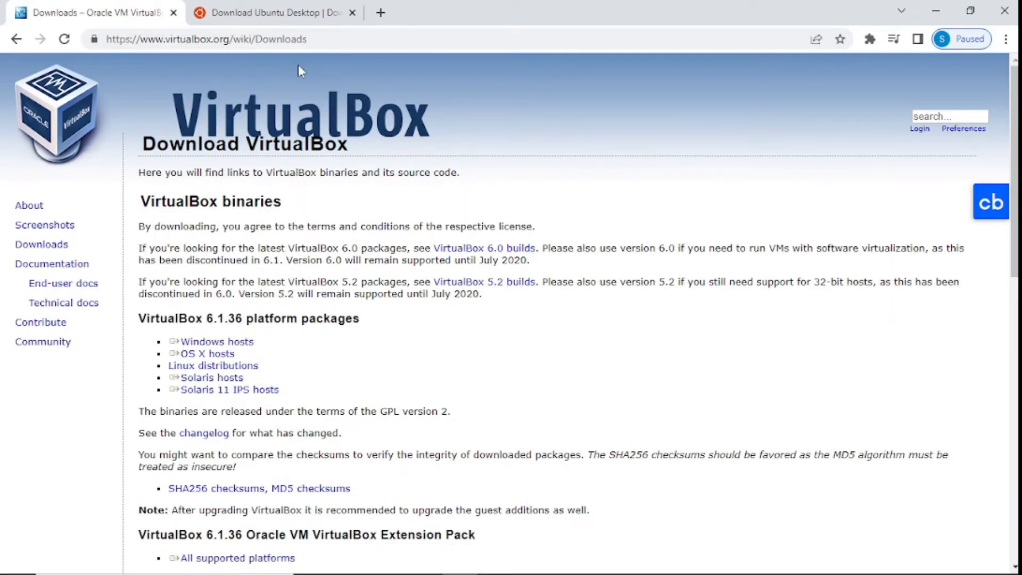
# Step: On the Download Ubuntu Desktop tab, start downloading Ubuntu 22.04 LTS
pyautogui.click(288, 15)
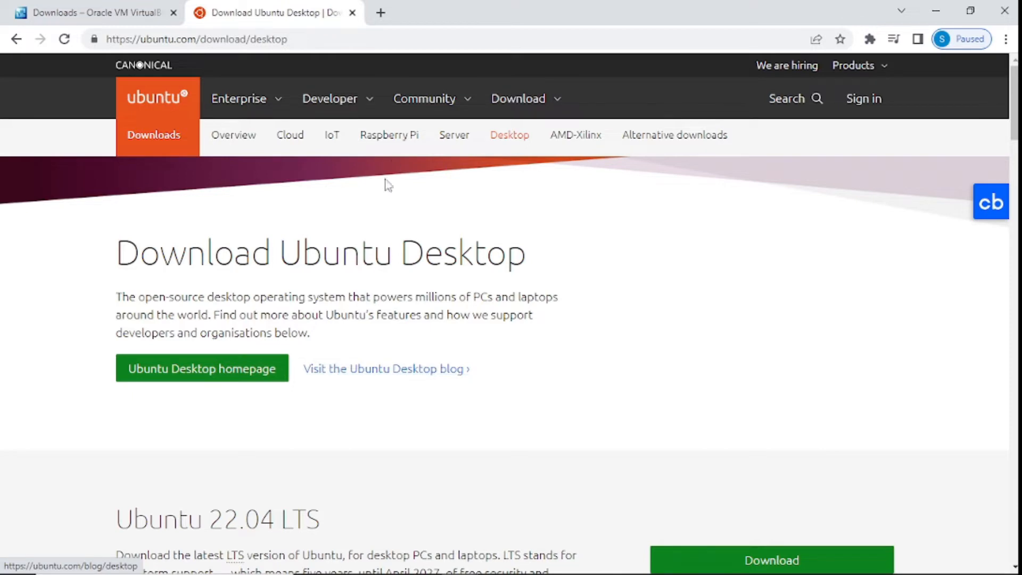
pyautogui.scroll(-4, 371, 412)
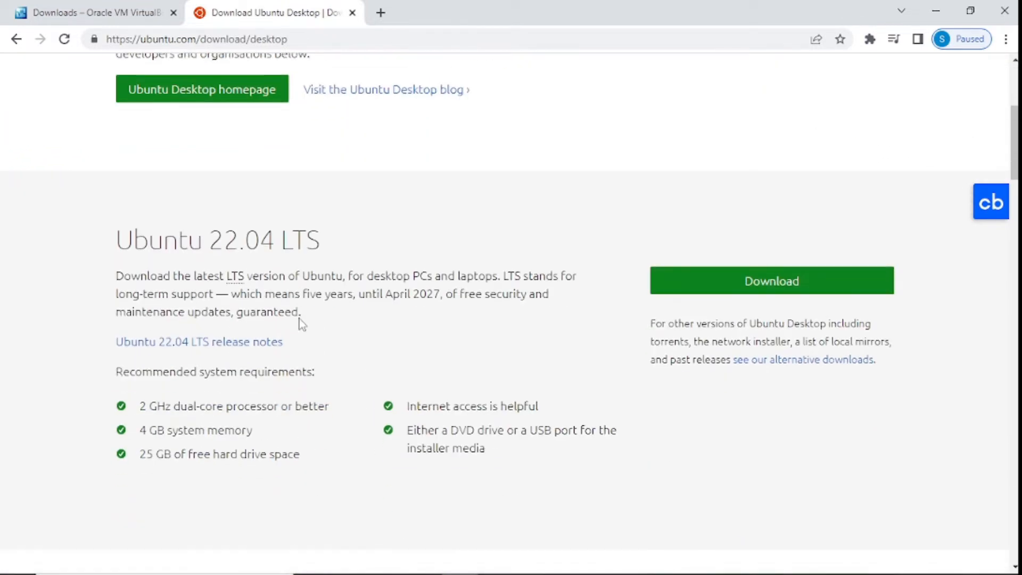
pyautogui.moveTo(118, 259); pyautogui.dragTo(360, 250)
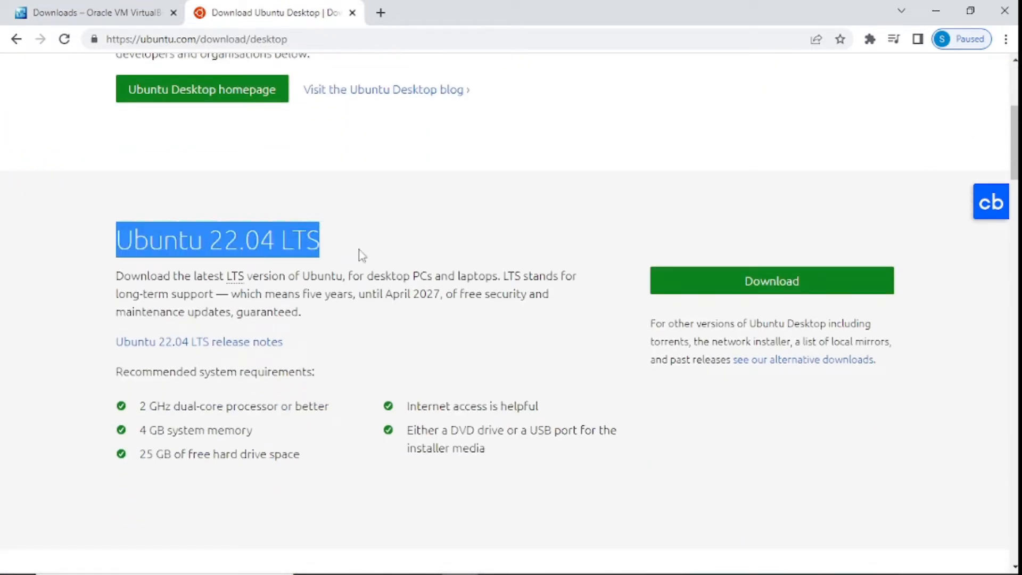
pyautogui.scroll(3, 481, 405)
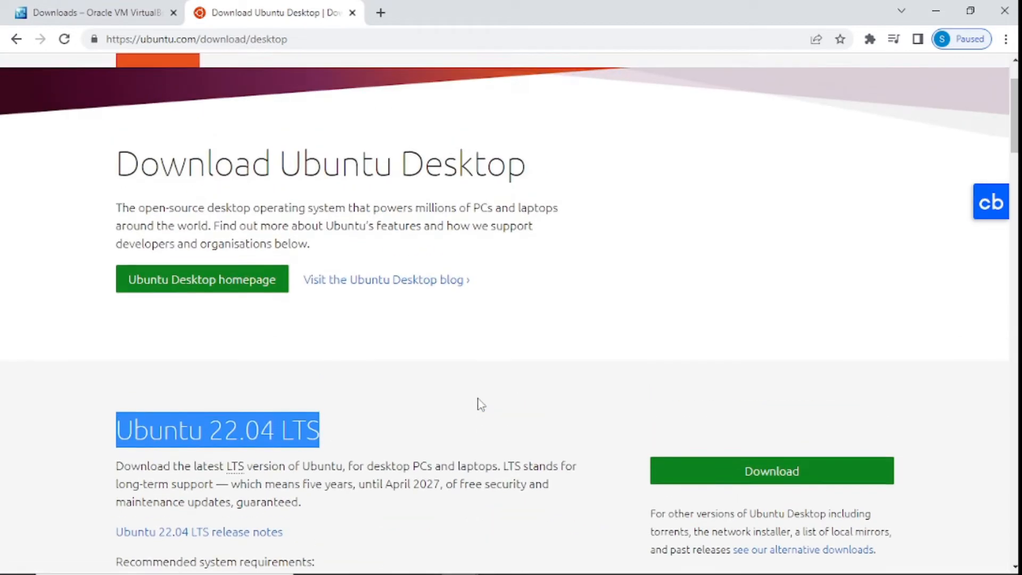
pyautogui.scroll(-3, 479, 404)
pyautogui.click(765, 274)
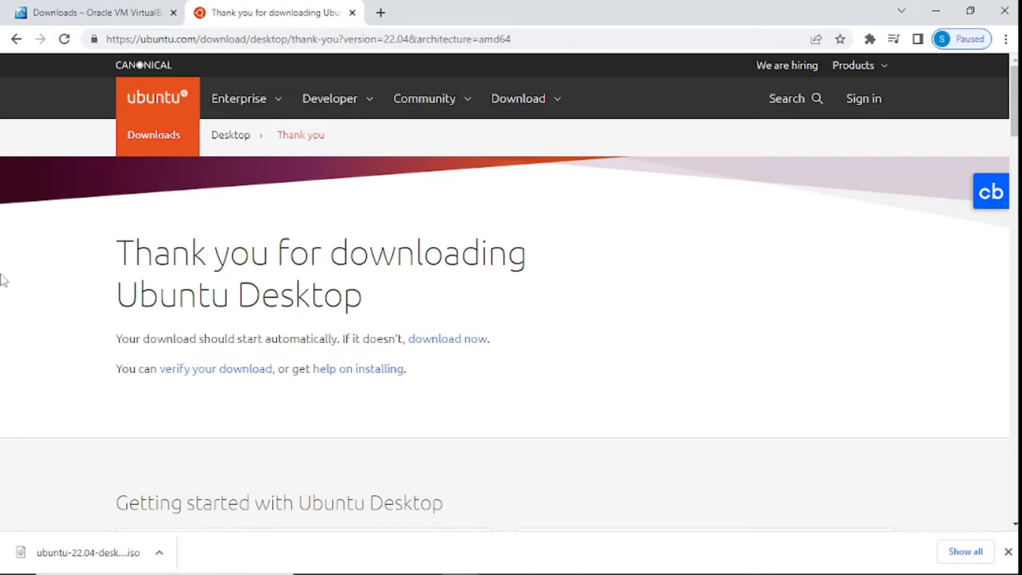
# Step: Show the downloaded ubuntu-22.04 ISO in its Downloads folder and move that window left
pyautogui.click(159, 554)
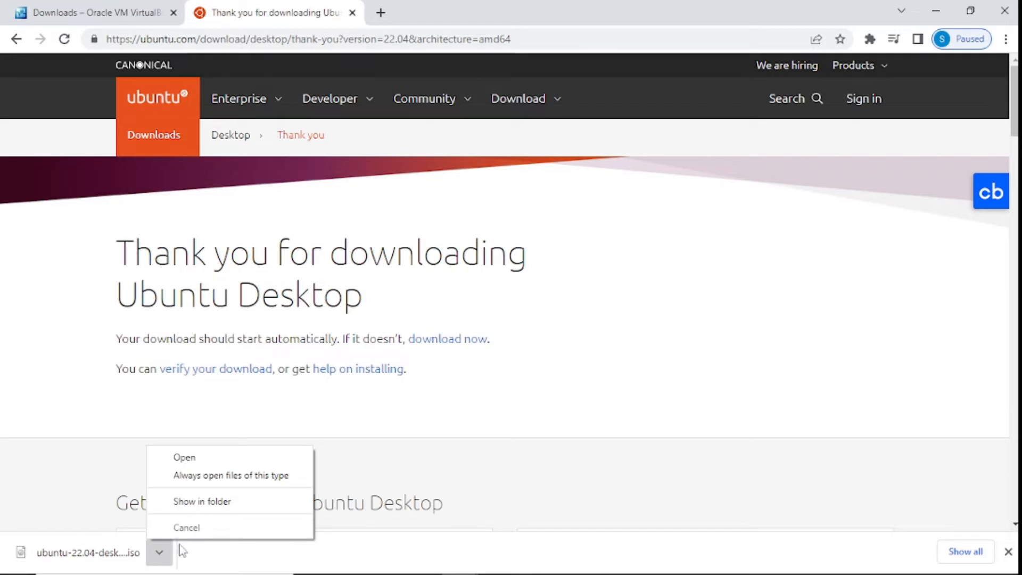
pyautogui.click(198, 503)
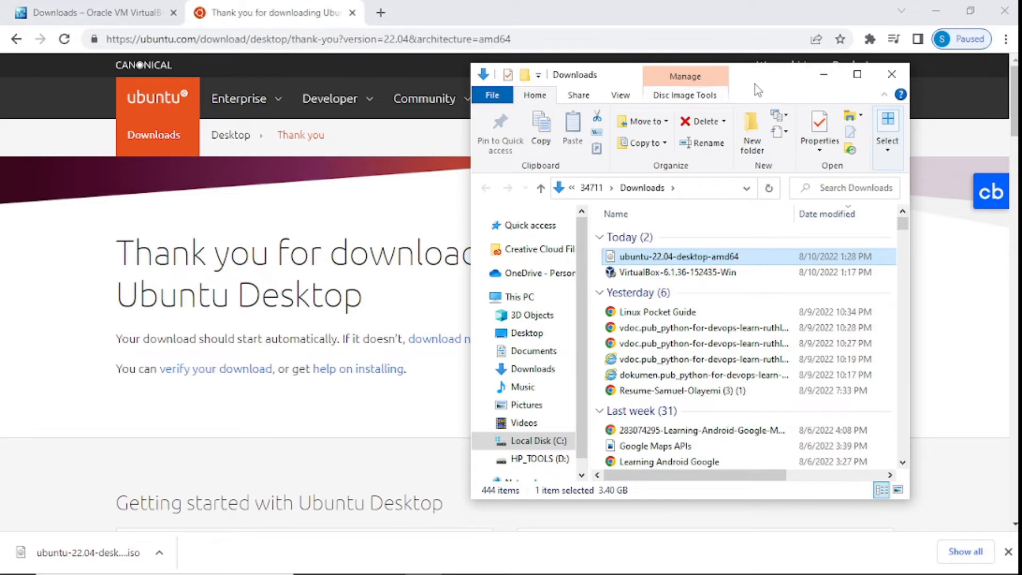
pyautogui.moveTo(777, 85); pyautogui.dragTo(647, 96)
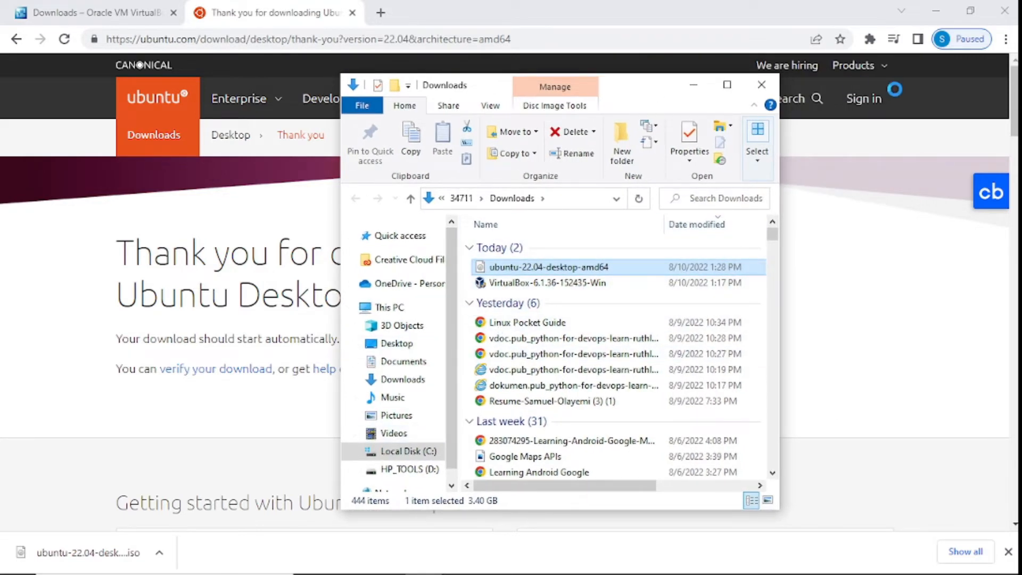
# Step: Minimize Chrome and the Downloads window to reveal VirtualBox Manager
pyautogui.click(929, 35)
pyautogui.click(935, 11)
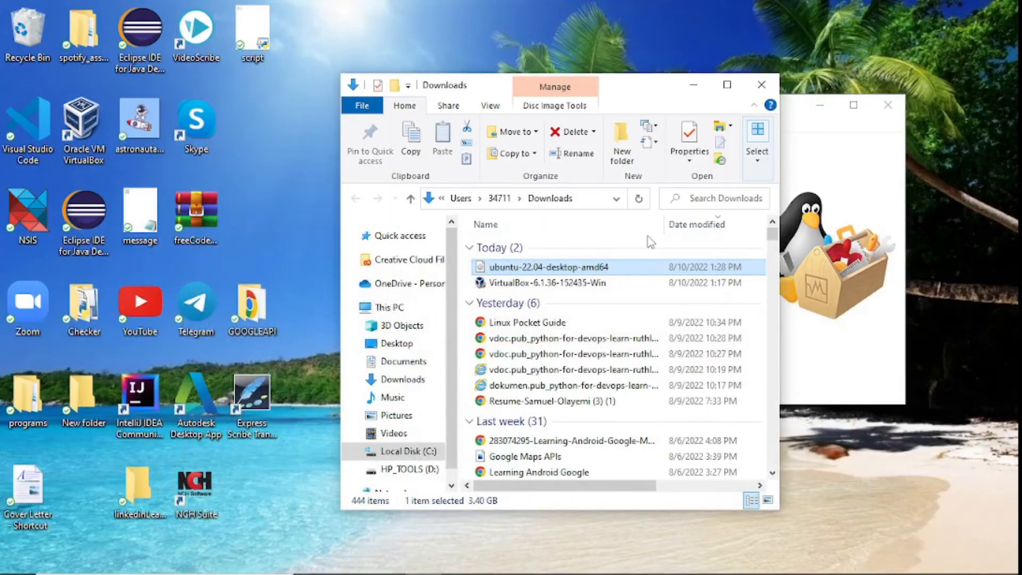
pyautogui.click(692, 85)
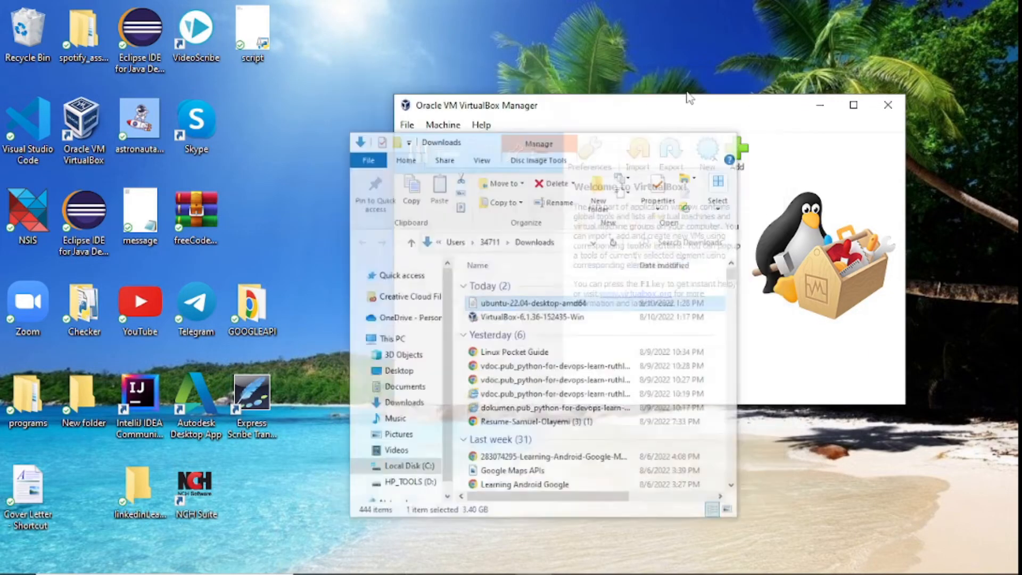
# Step: Create a new machine named Ubuntu22, type Linux, version Ubuntu (64-bit), and continue
pyautogui.click(448, 128)
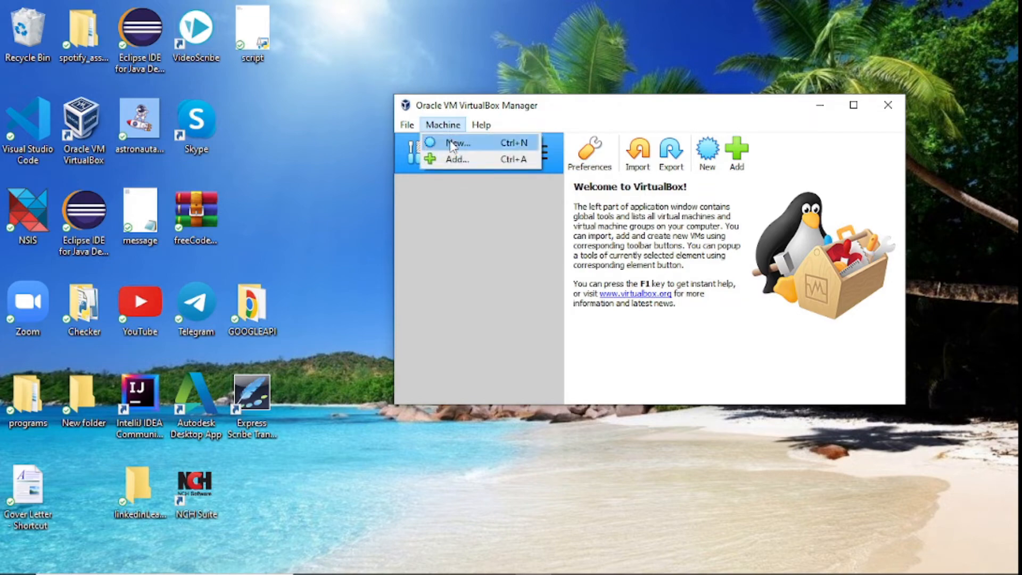
pyautogui.click(450, 141)
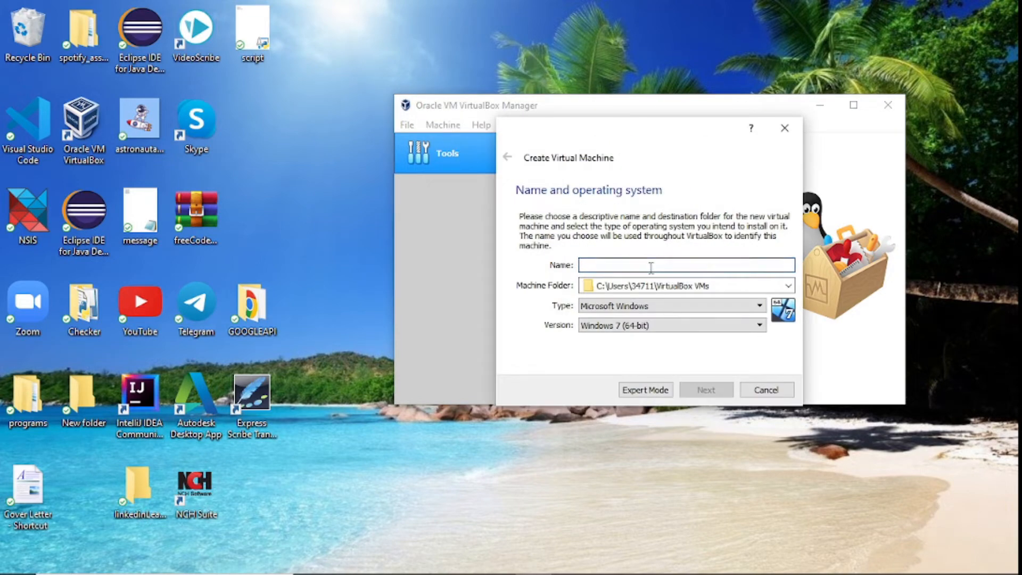
pyautogui.click(651, 269)
pyautogui.write('Ubun')
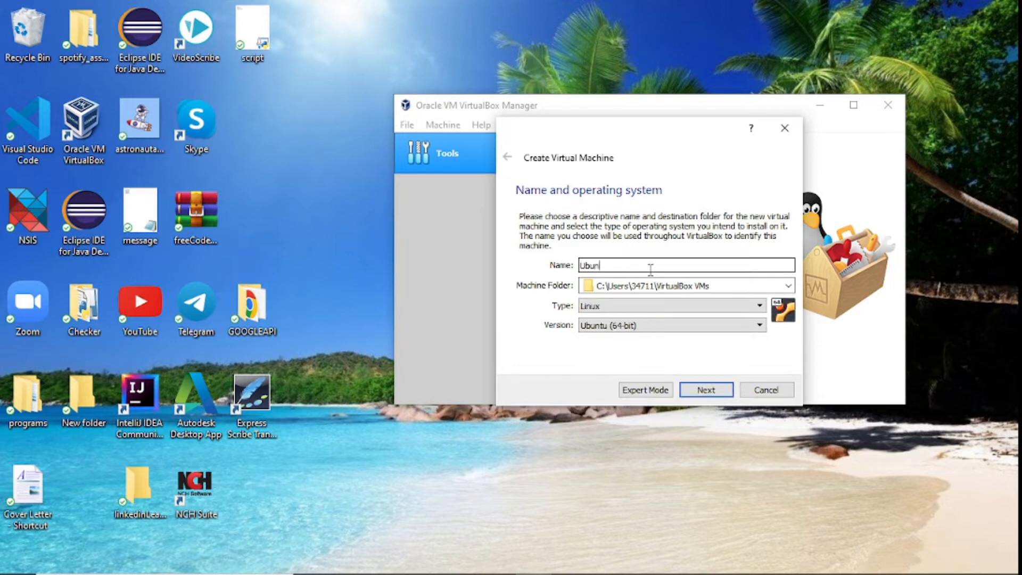
pyautogui.write('tu')
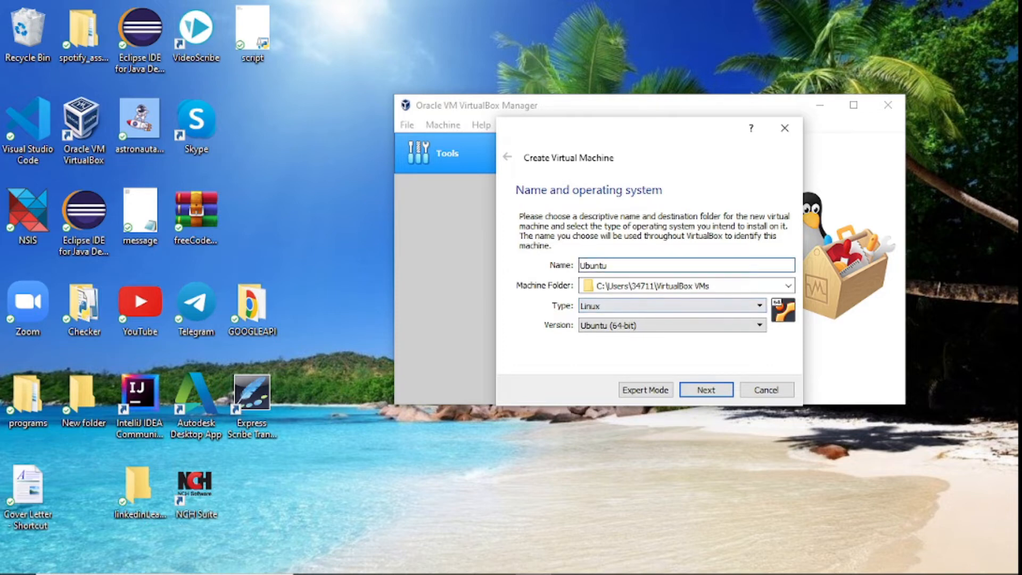
pyautogui.write('22')
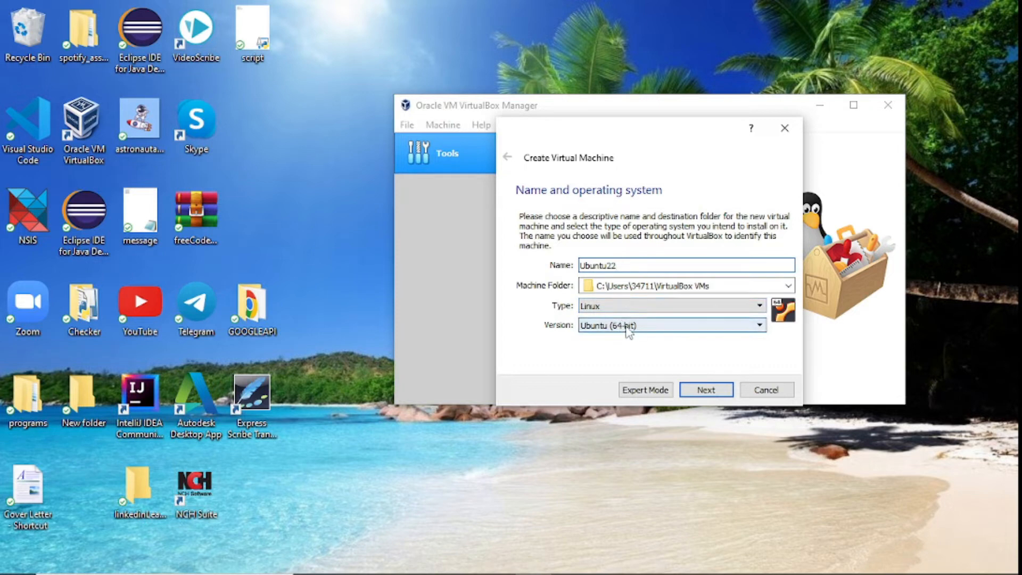
pyautogui.click(694, 393)
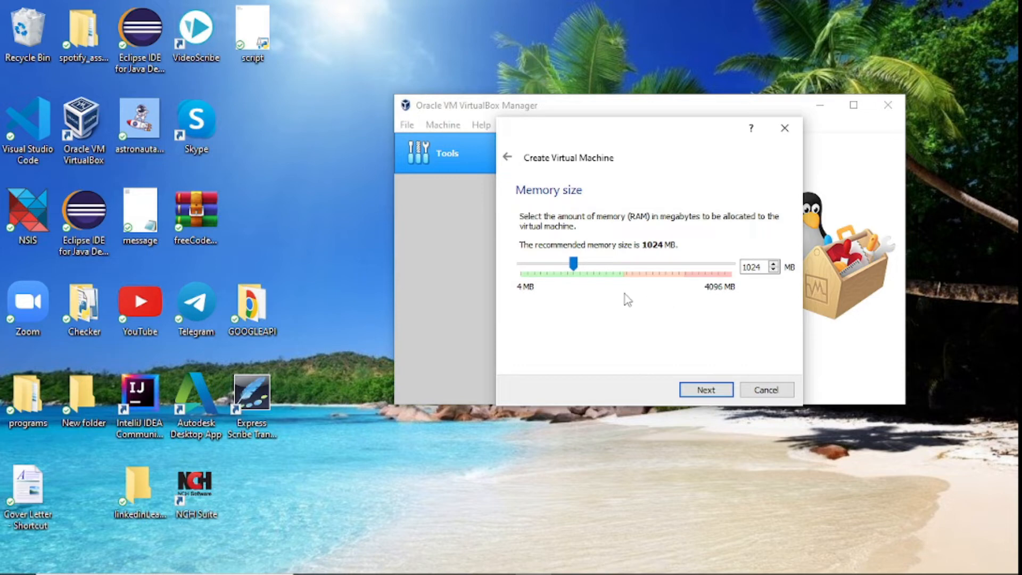
# Step: Keep 1024 MB memory and create a dynamically allocated 10.00 GB VDI disk, Ubuntu22.vdi
pyautogui.click(707, 391)
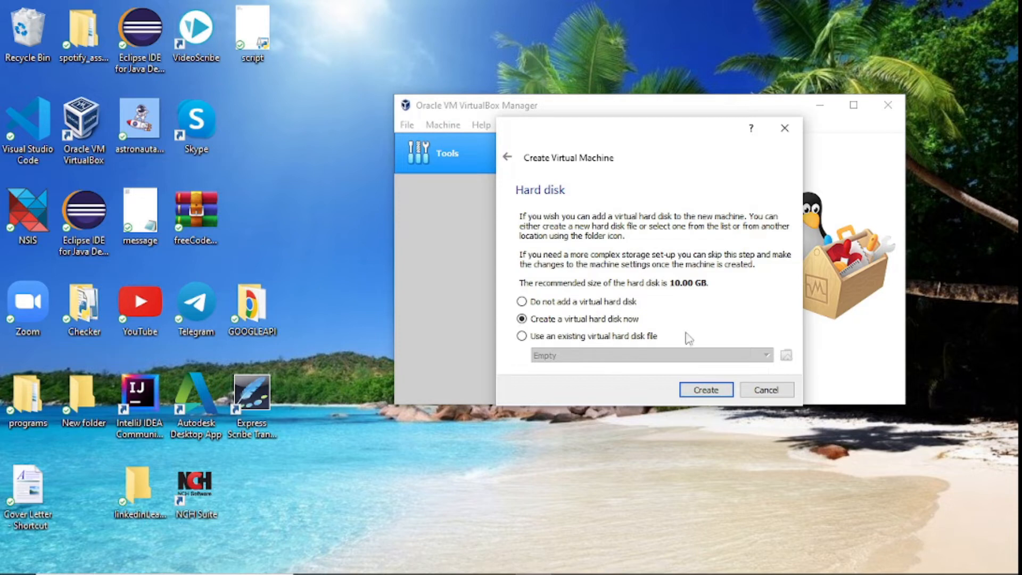
pyautogui.click(706, 390)
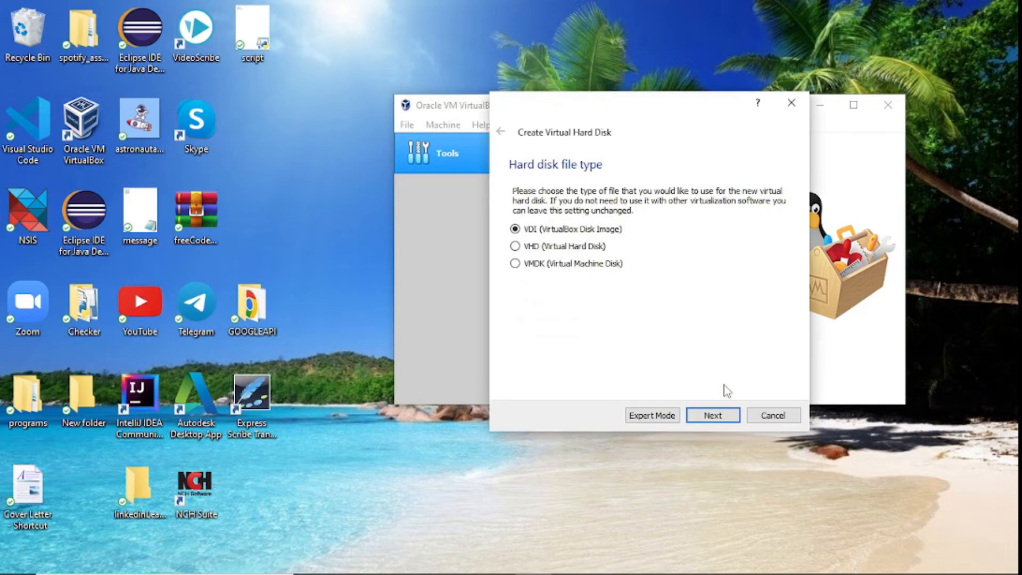
pyautogui.click(598, 247)
pyautogui.click(515, 229)
pyautogui.click(713, 415)
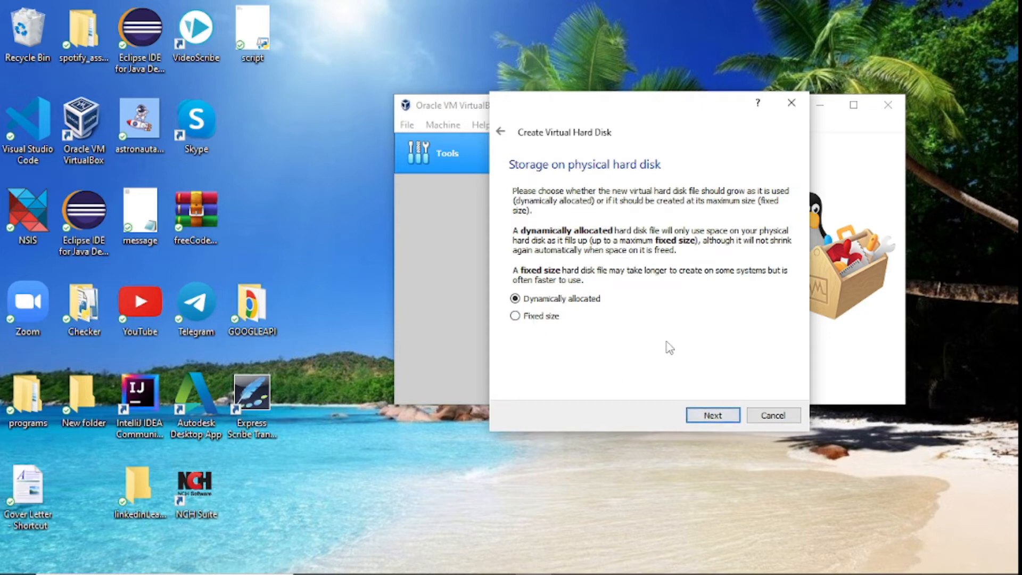
pyautogui.click(712, 416)
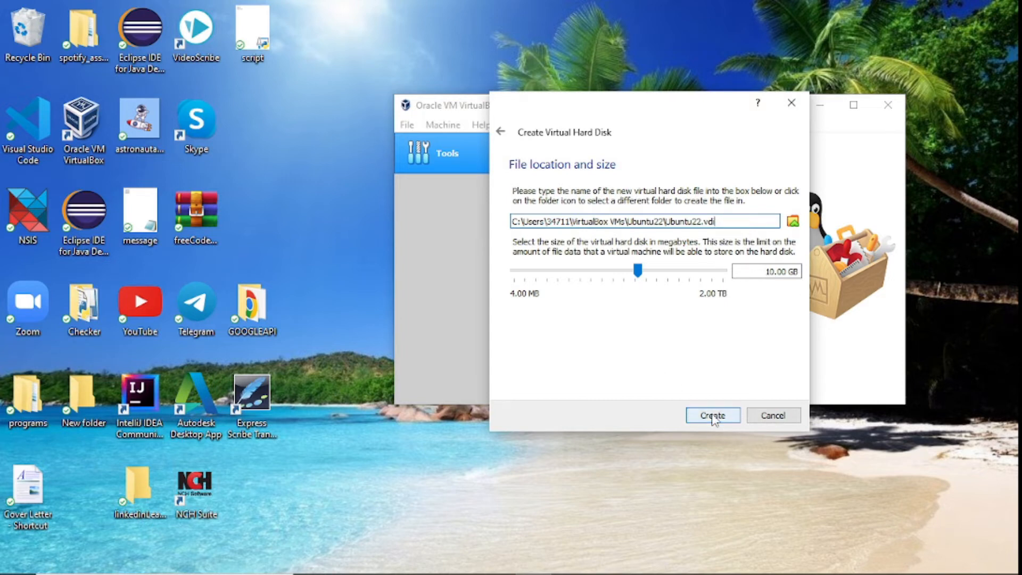
pyautogui.click(713, 416)
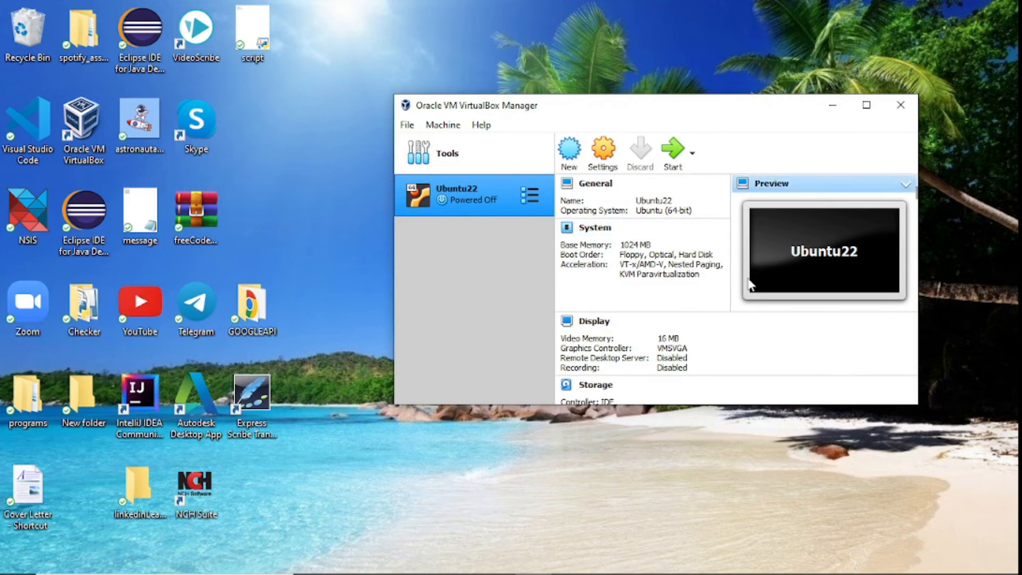
# Step: In Ubuntu22's settings, raise Display video memory from 16 MB to 128 MB
pyautogui.scroll(-5, 748, 279)
pyautogui.scroll(4, 749, 279)
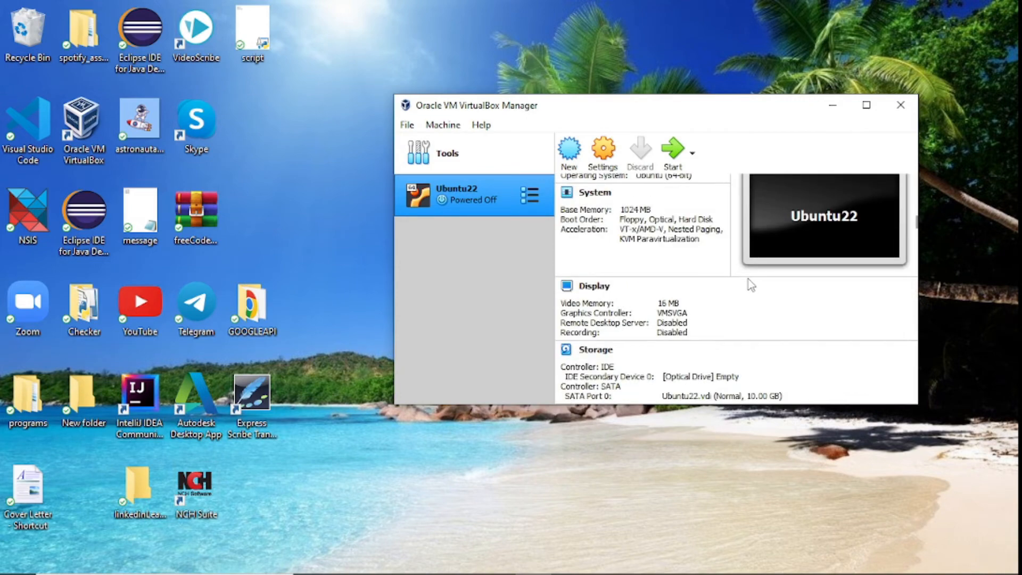
pyautogui.scroll(1, 748, 279)
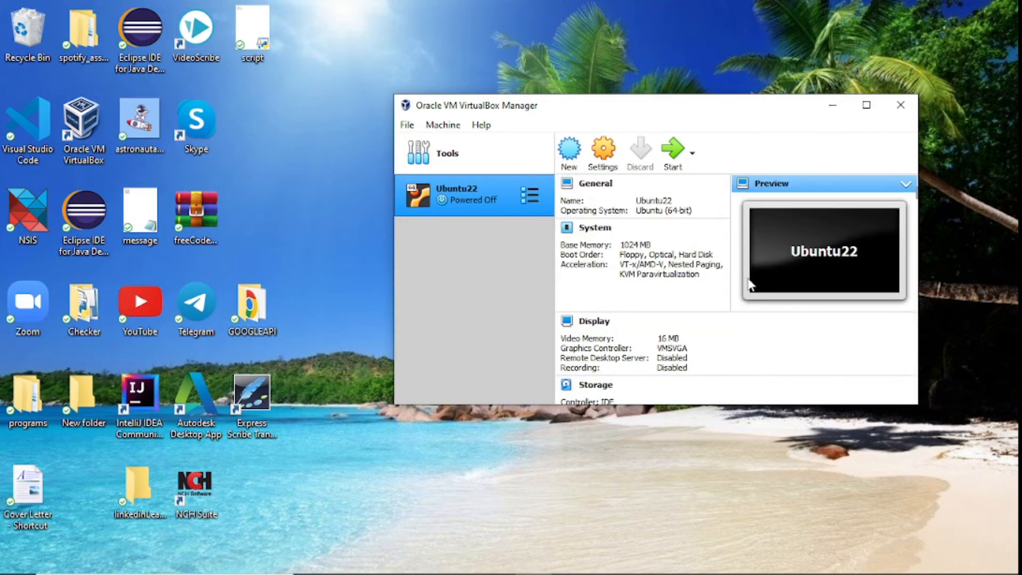
pyautogui.scroll(-6, 735, 286)
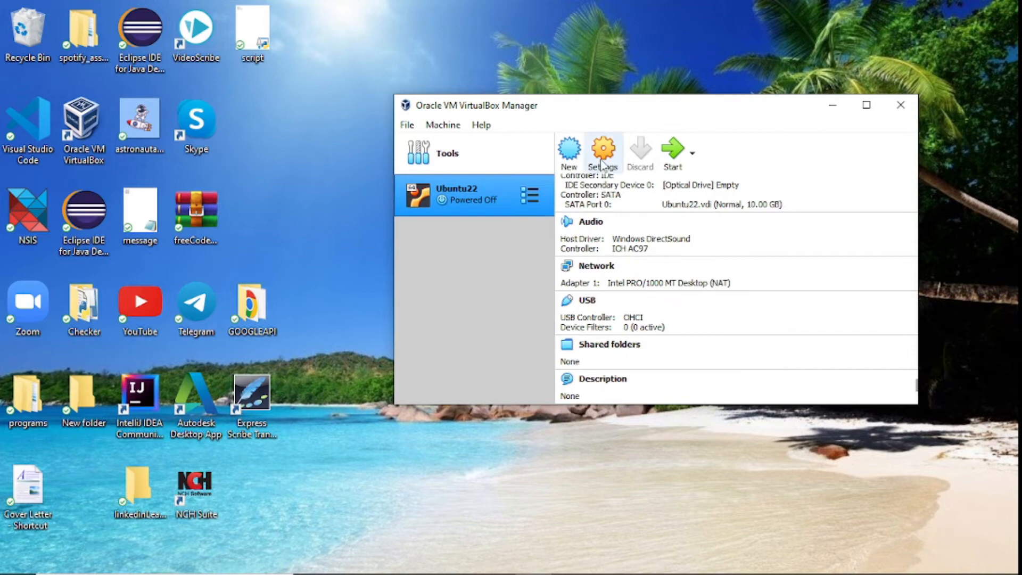
pyautogui.click(602, 164)
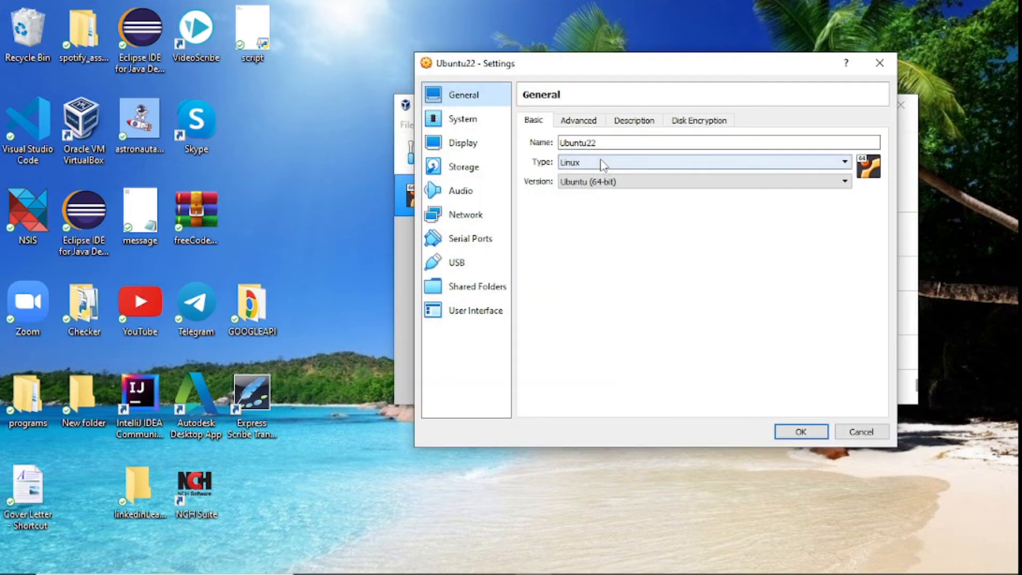
pyautogui.click(470, 144)
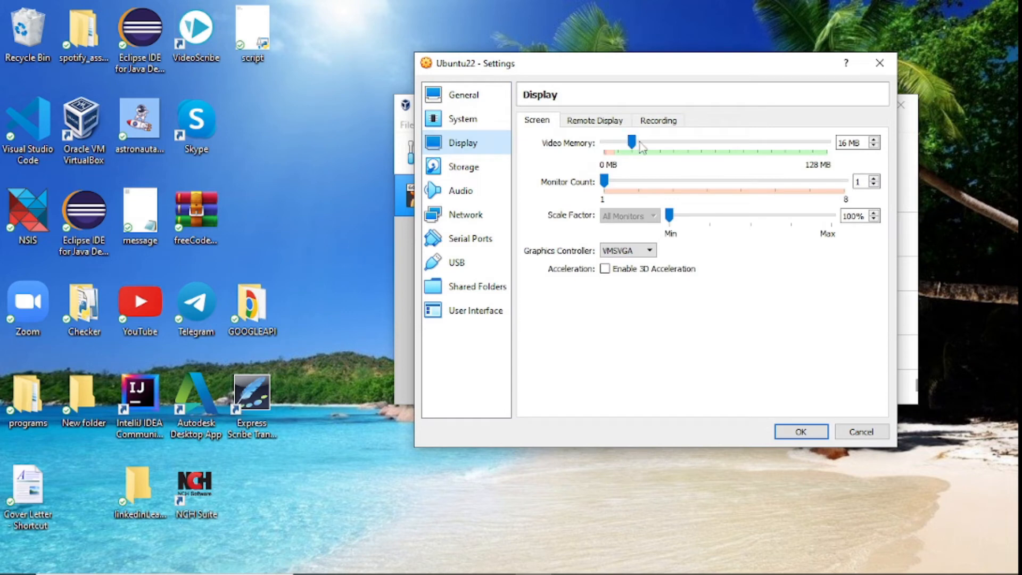
pyautogui.click(665, 143)
pyautogui.moveTo(665, 142); pyautogui.dragTo(847, 135)
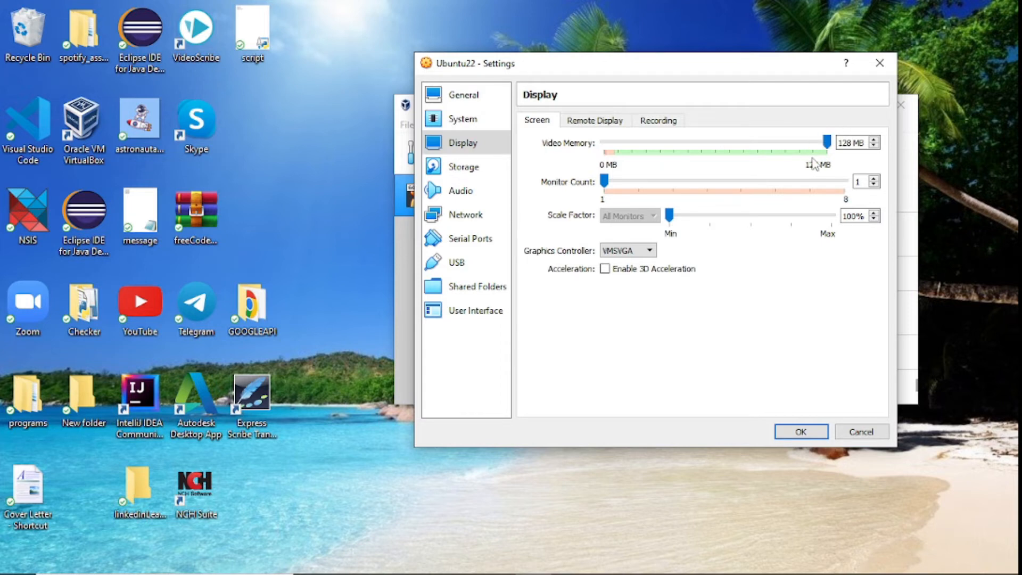
pyautogui.click(464, 167)
# Step: Load ubuntu-22.04-desktop-amd64.iso from Downloads into the empty optical drive and save with OK
pyautogui.click(560, 156)
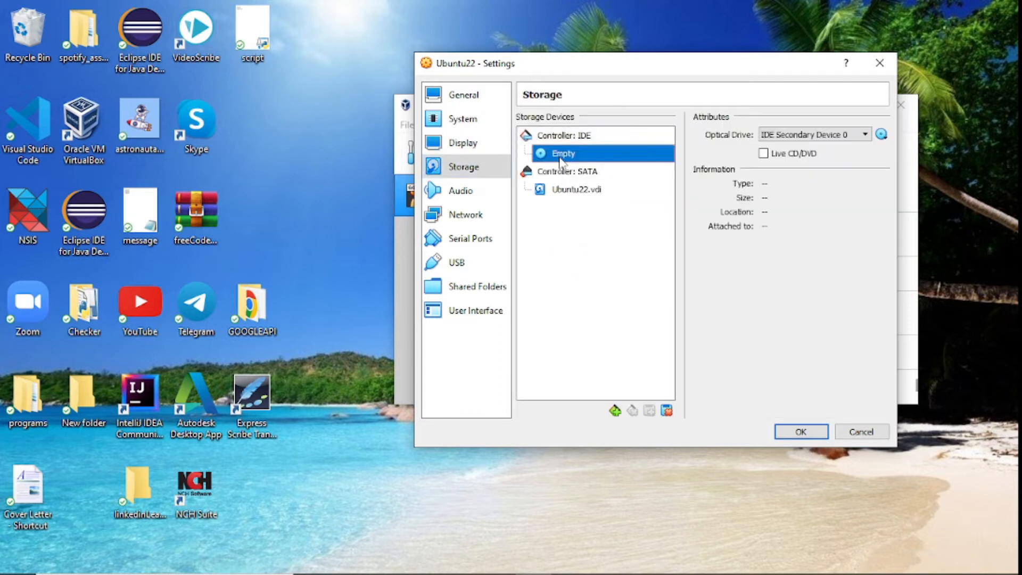
pyautogui.click(881, 135)
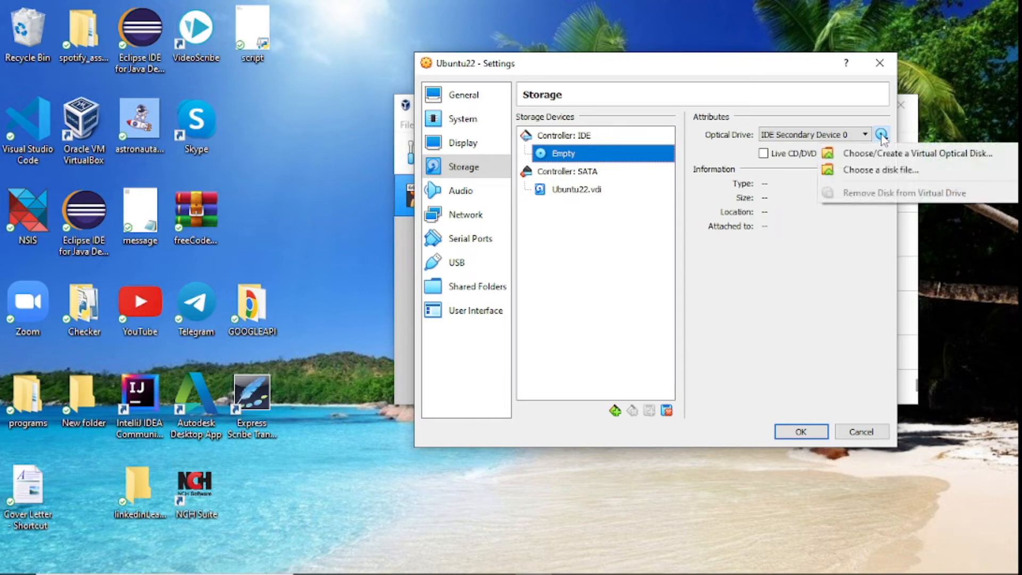
pyautogui.click(873, 171)
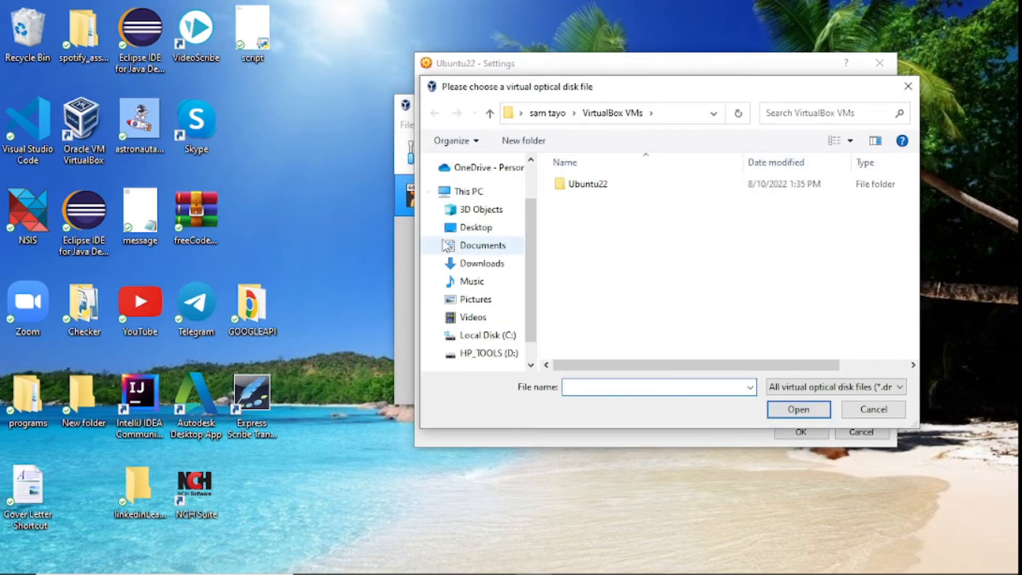
pyautogui.click(486, 265)
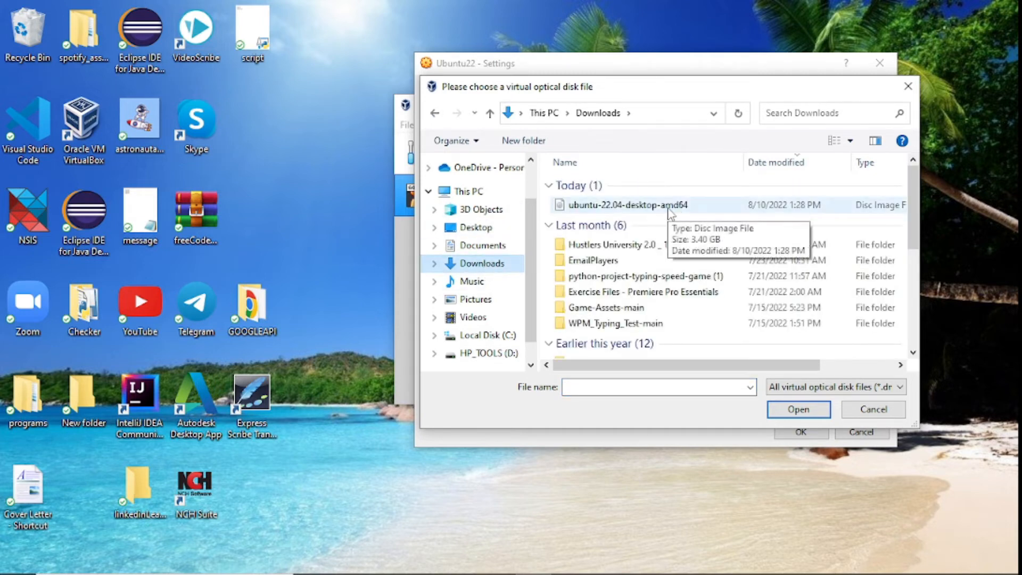
pyautogui.doubleClick(668, 207)
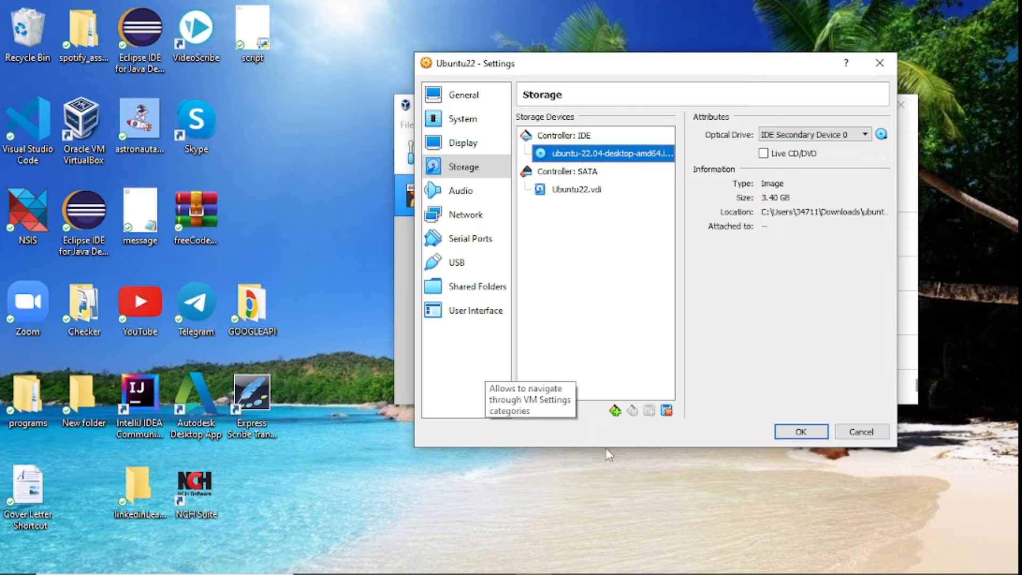
pyautogui.click(799, 432)
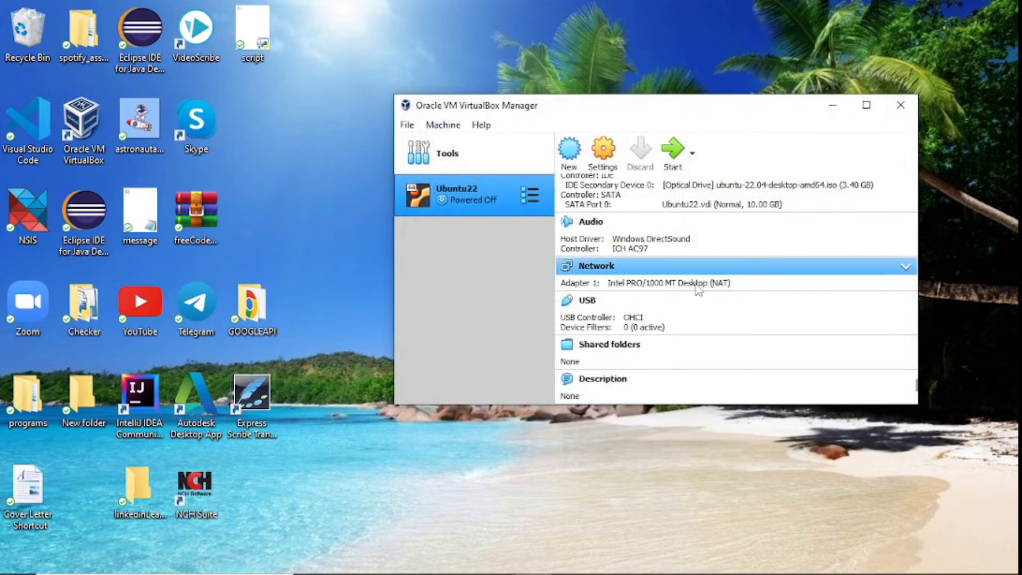
# Step: Normal-start the Ubuntu22 machine and dismiss the keyboard auto-capture notice
pyautogui.click(697, 154)
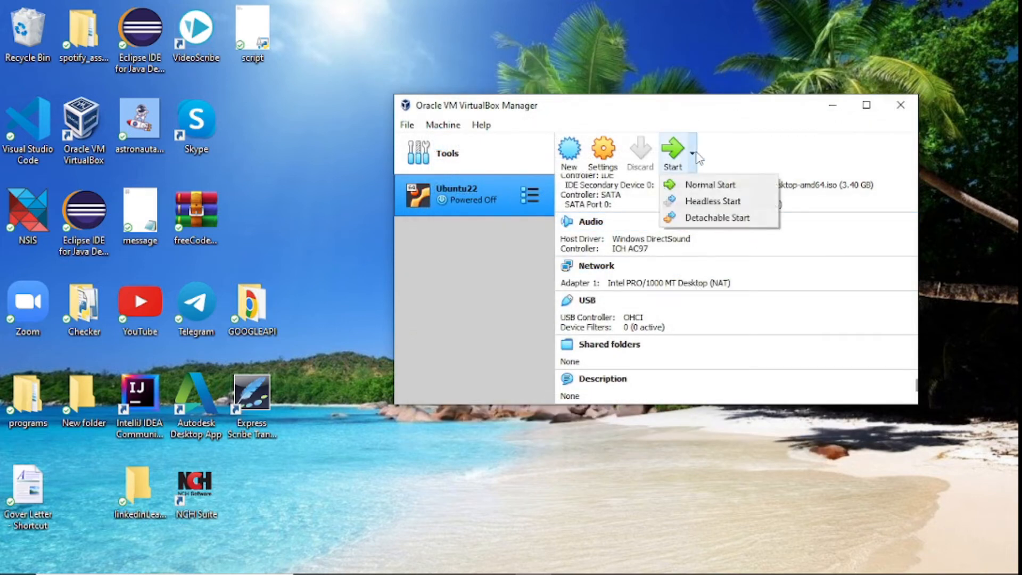
pyautogui.click(701, 186)
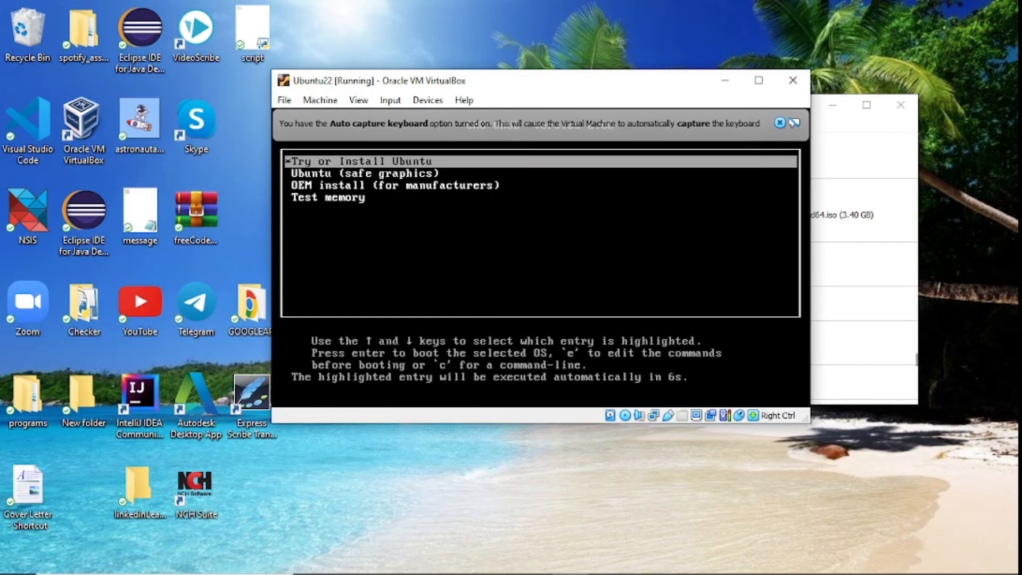
pyautogui.click(780, 123)
# Step: Boot the 'Try or Install Ubuntu' entry from the GRUB menu
pyautogui.press('Down')
pyautogui.press('Up')
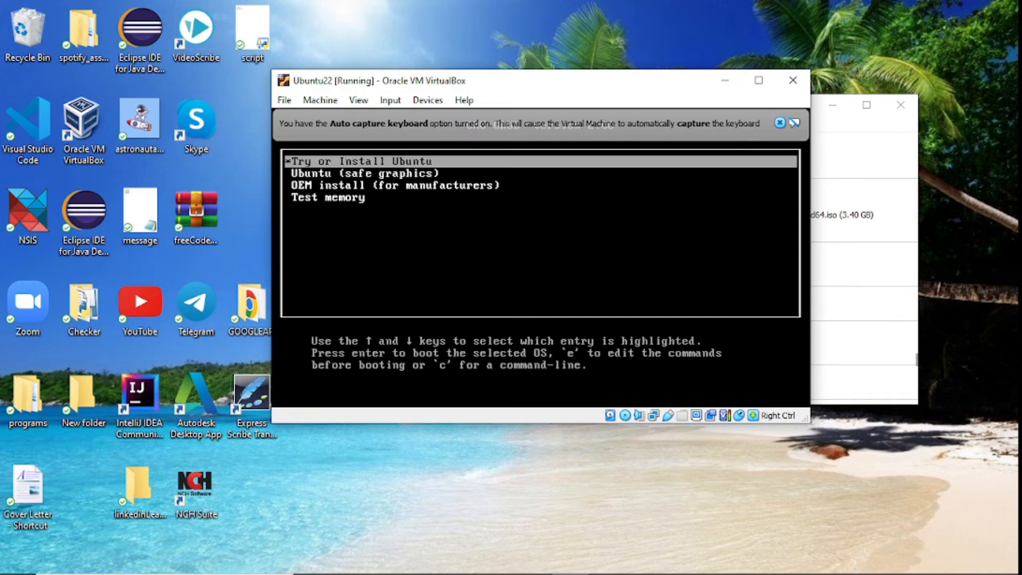
pyautogui.press('Return')
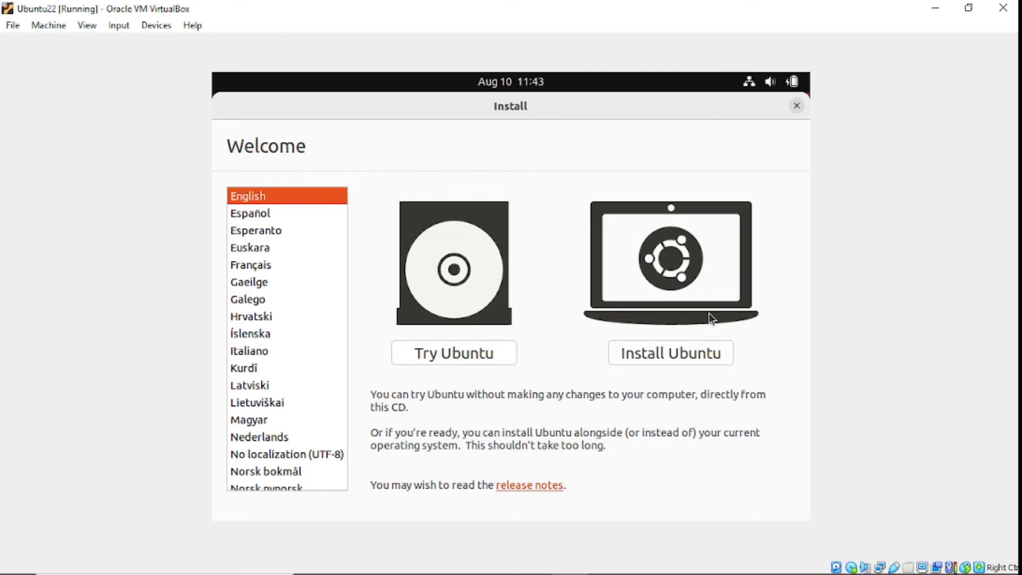
# Step: Install Ubuntu with English (US) keyboard, normal installation and Erase disk, confirming the partition write
pyautogui.click(649, 356)
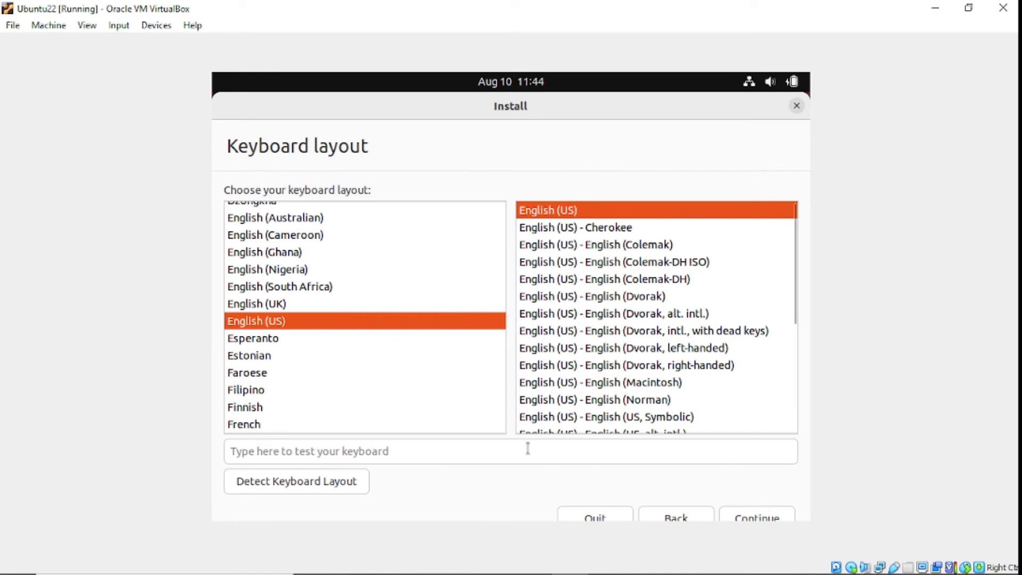
pyautogui.click(755, 513)
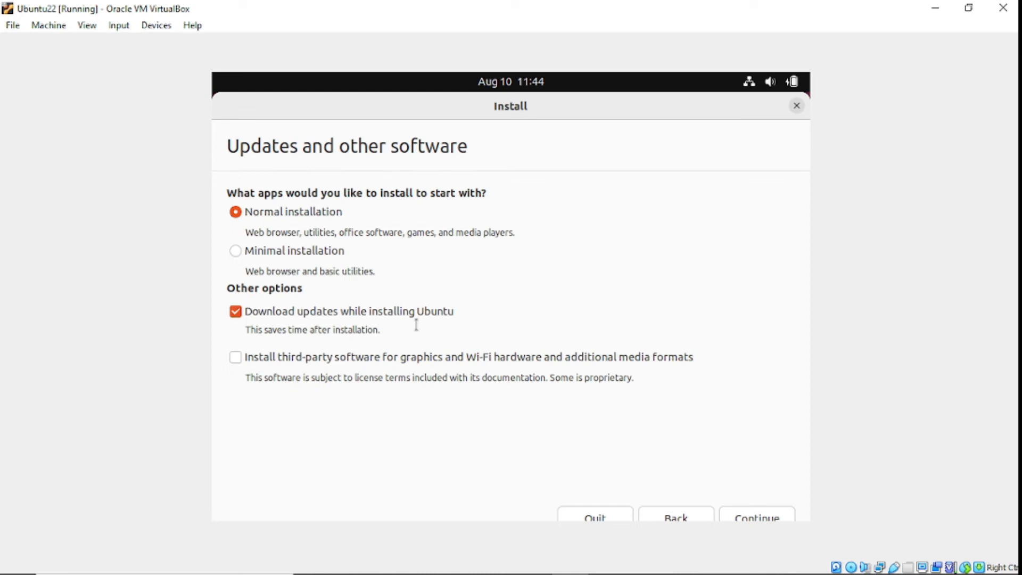
pyautogui.click(753, 514)
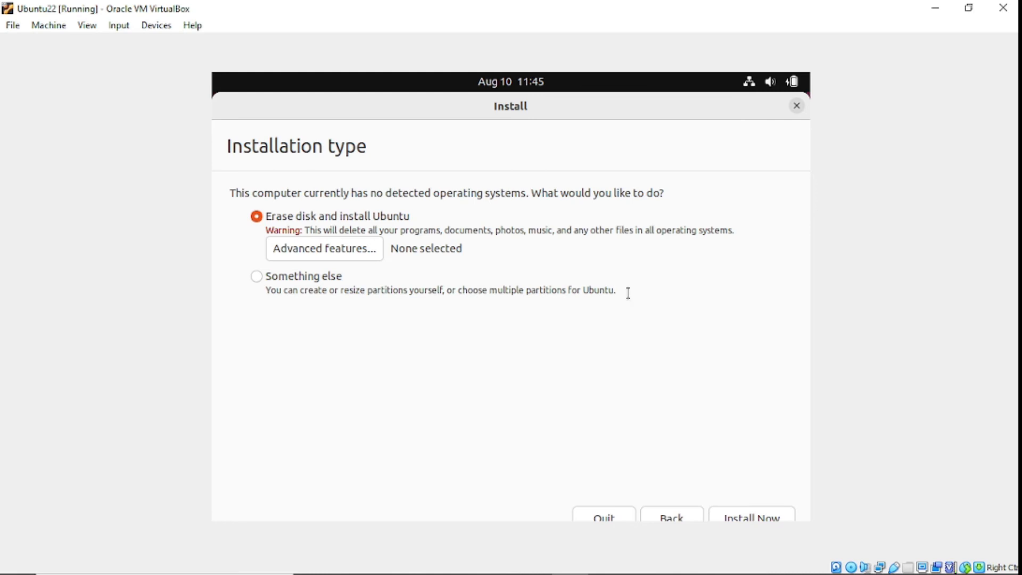
pyautogui.click(749, 517)
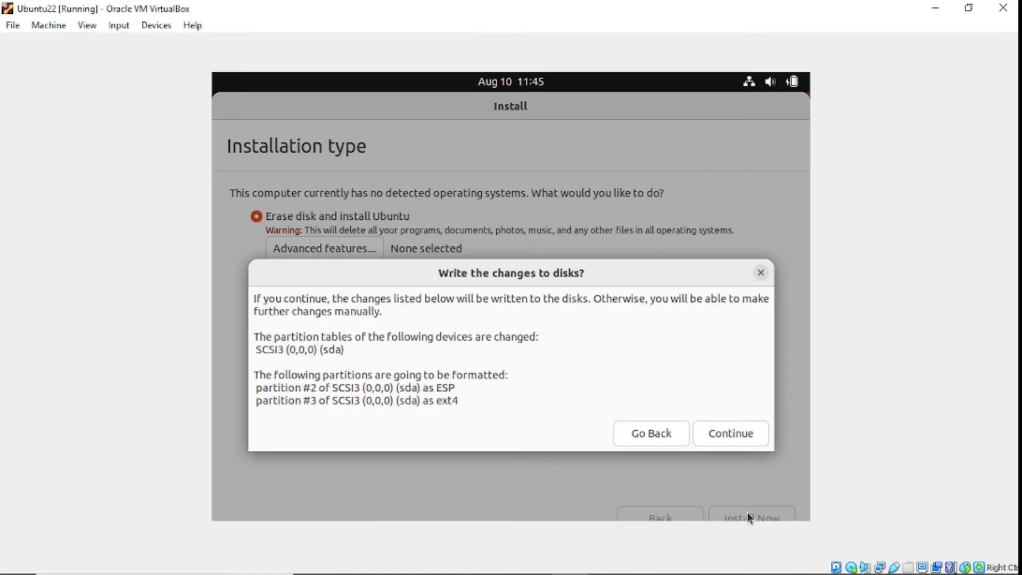
pyautogui.click(723, 434)
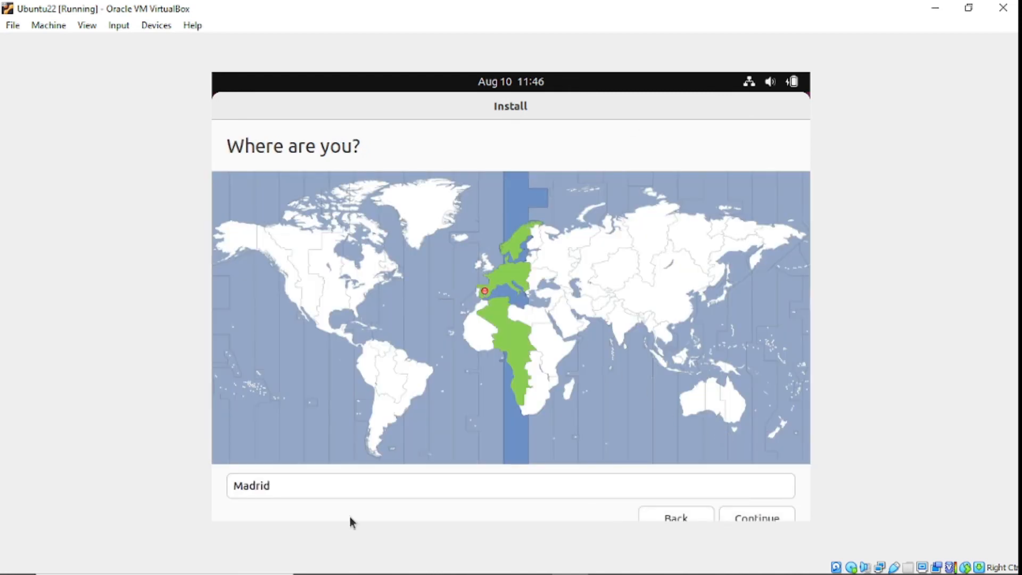
# Step: Keep Madrid as the time zone and continue
pyautogui.click(370, 490)
pyautogui.click(370, 491)
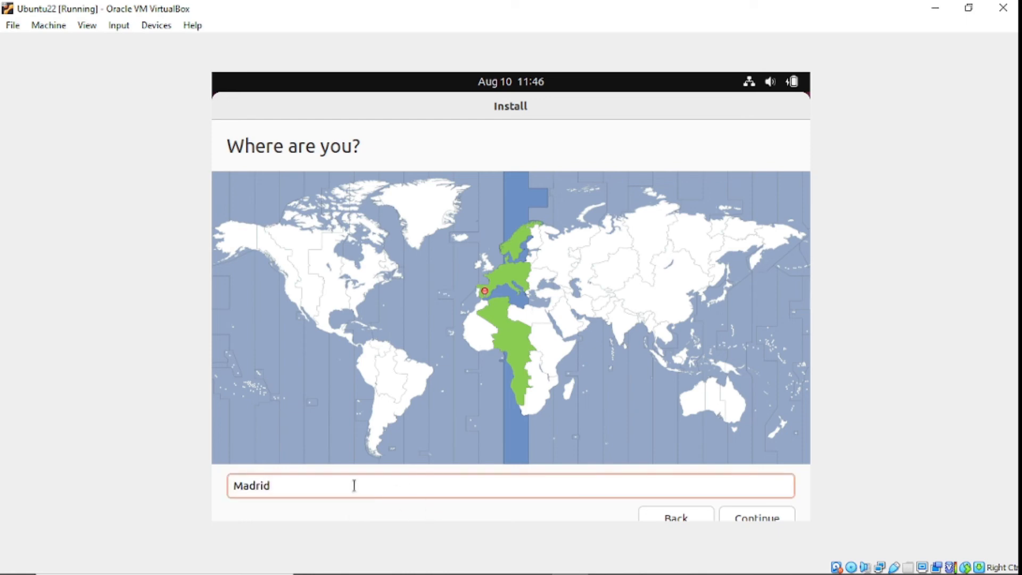
pyautogui.click(757, 519)
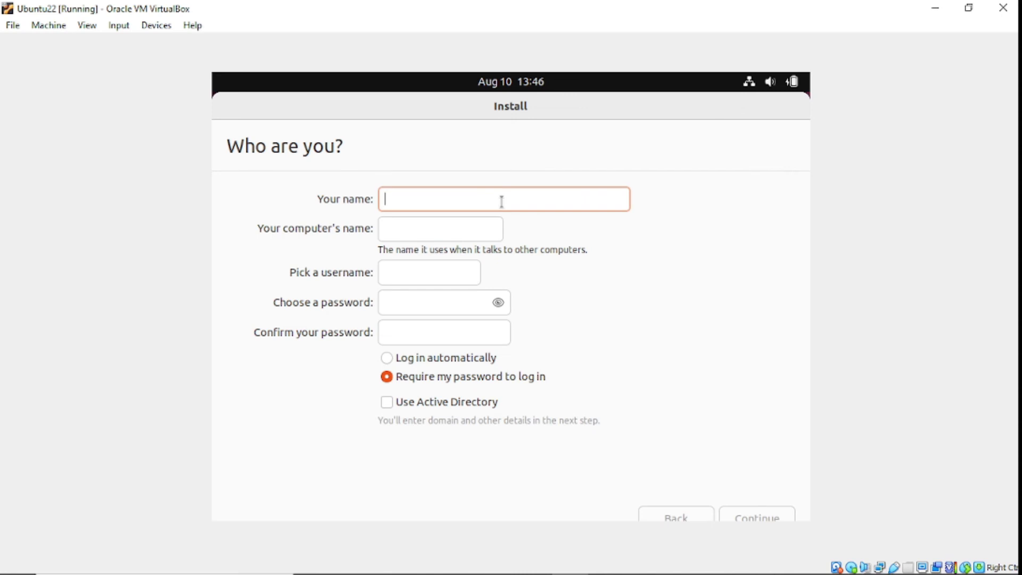
# Step: Enter the user's full name, computer name and an account password, then start the installation
pyautogui.write('Samuel')
pyautogui.press('BackSpace')
pyautogui.press('BackSpace')
pyautogui.press('BackSpace')
pyautogui.write('Codes')
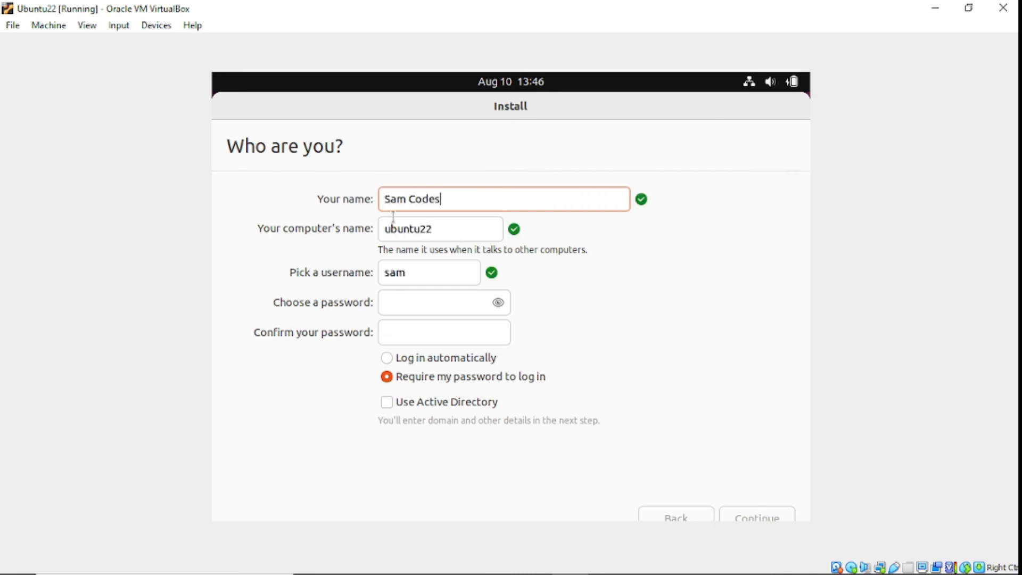
pyautogui.click(434, 227)
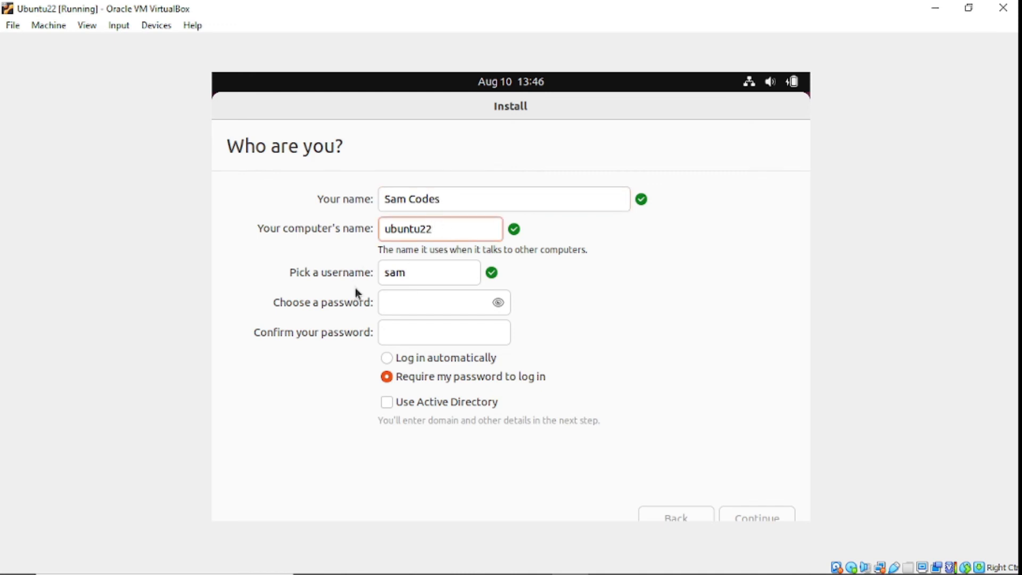
pyautogui.click(402, 308)
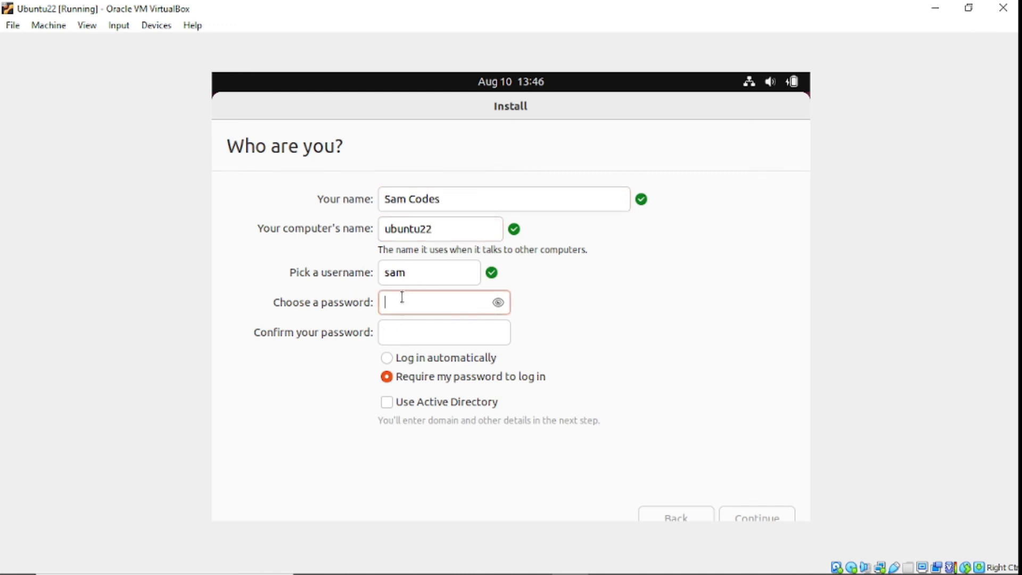
pyautogui.write('12')
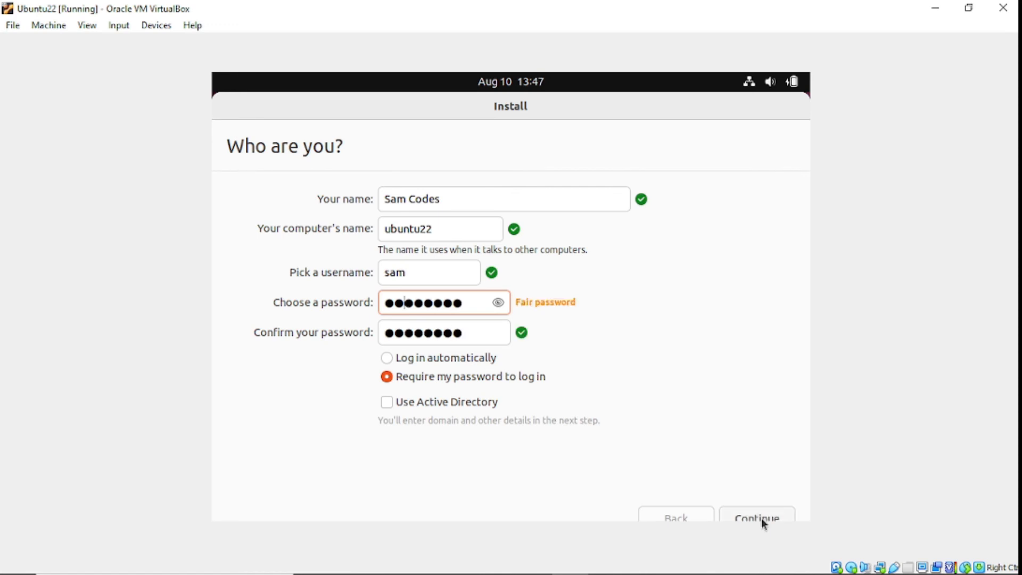
pyautogui.click(761, 519)
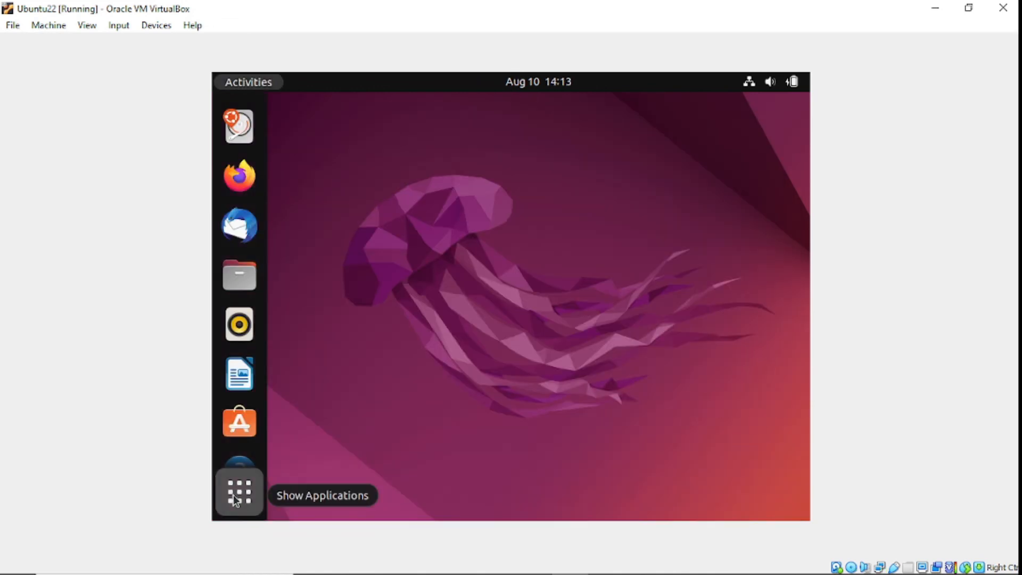
# Step: Check the applications overview, then cancel closing the Ubuntu22 virtual machine to keep it running
pyautogui.click(234, 495)
pyautogui.click(233, 494)
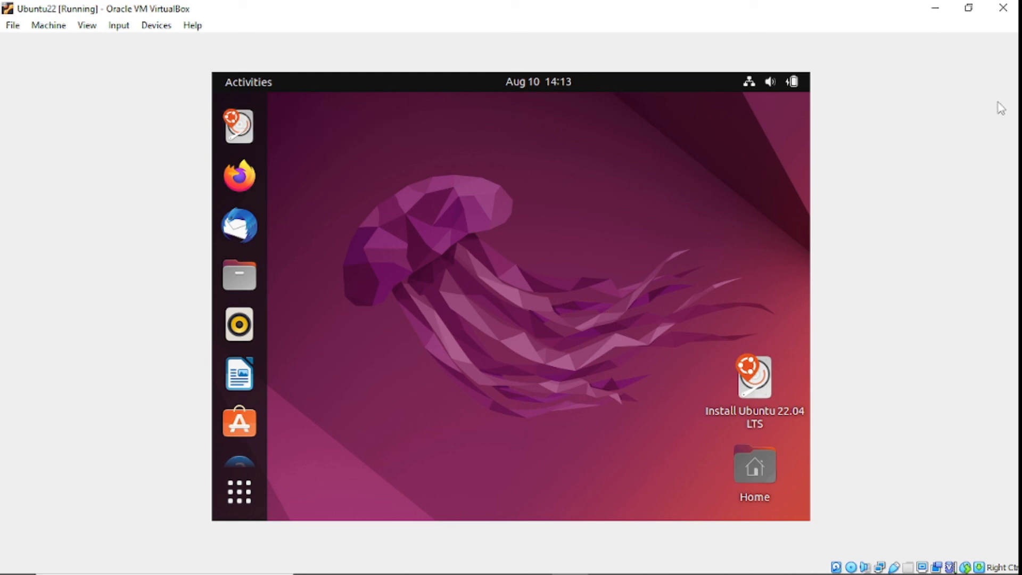
pyautogui.click(997, 8)
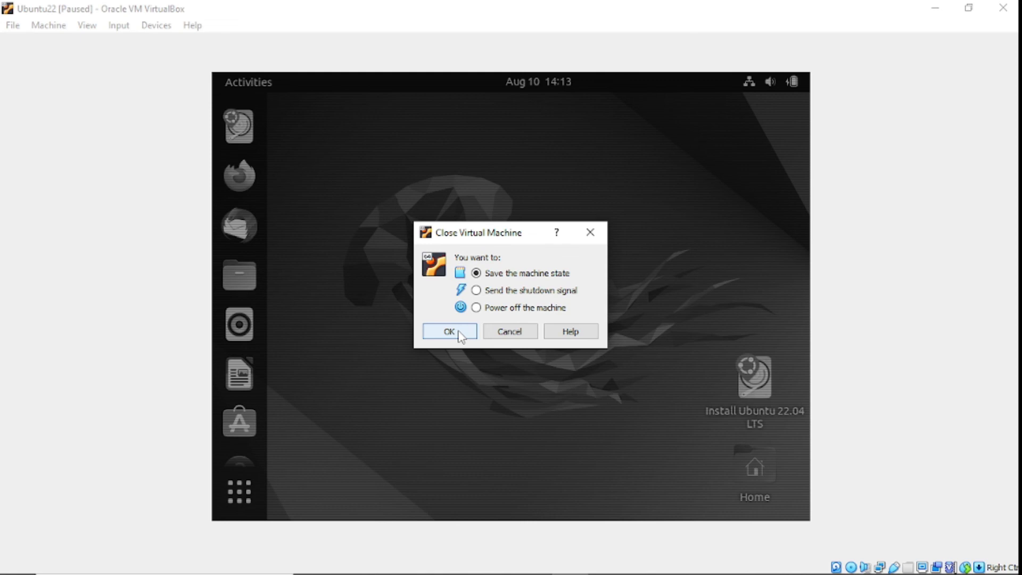
pyautogui.click(511, 331)
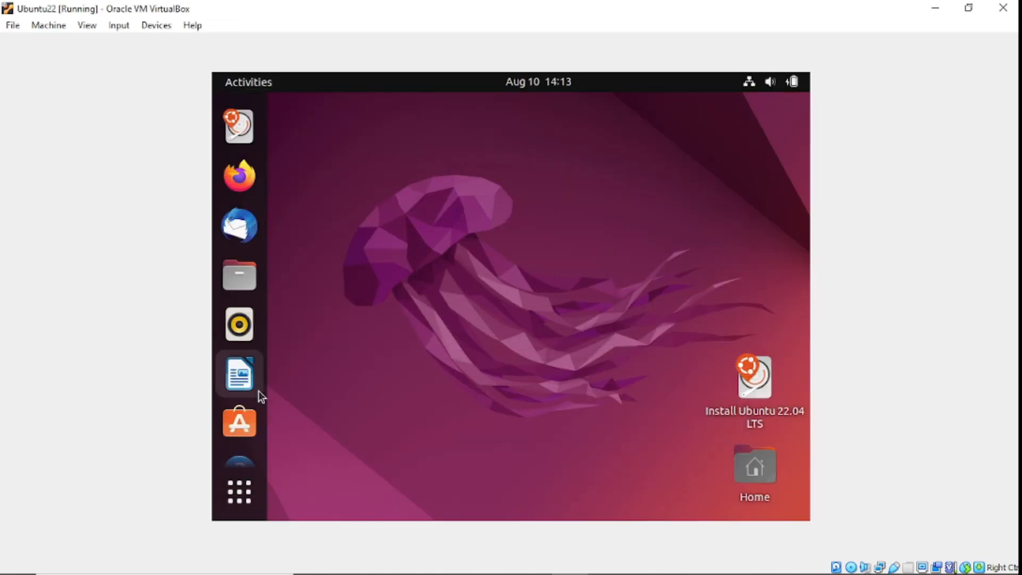
# Step: Choose Restart from Ubuntu's system menu under Power Off / Log Out
pyautogui.click(239, 490)
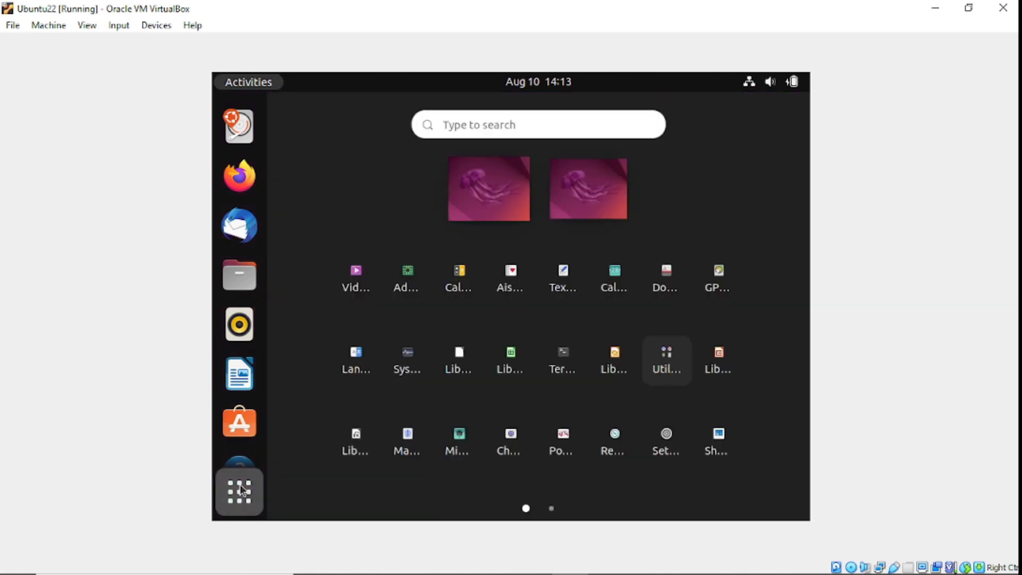
pyautogui.click(242, 490)
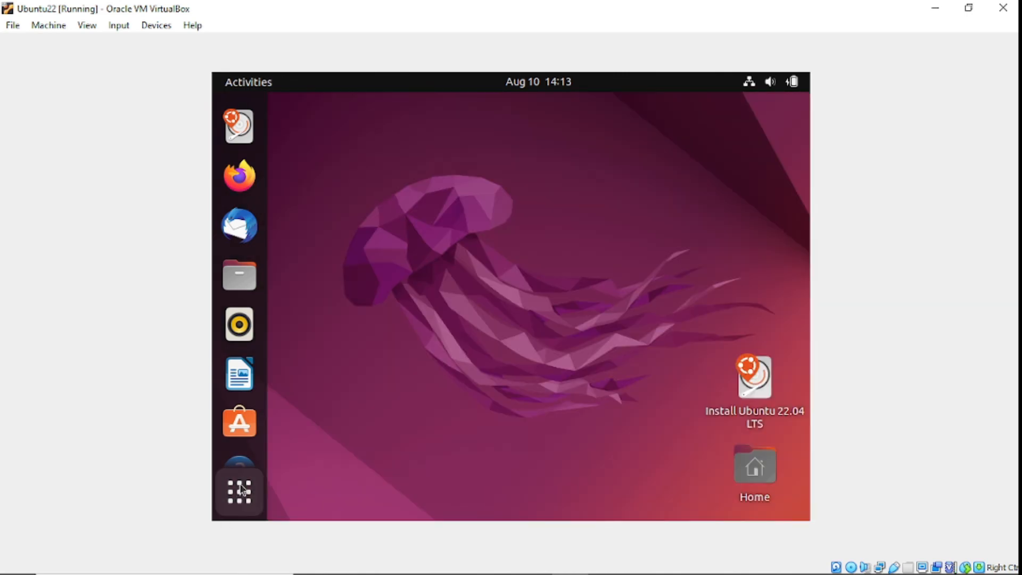
pyautogui.click(776, 84)
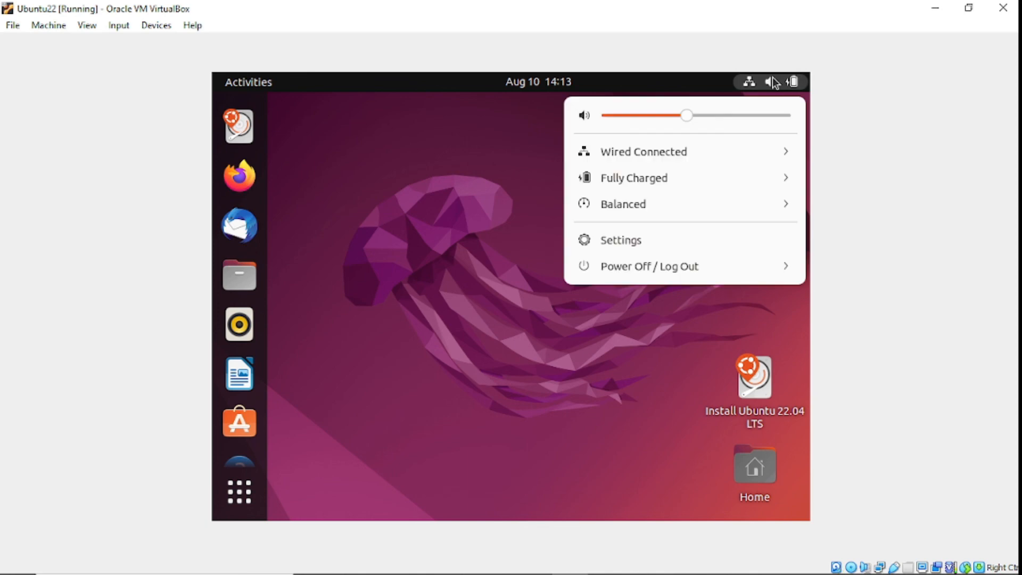
pyautogui.click(780, 271)
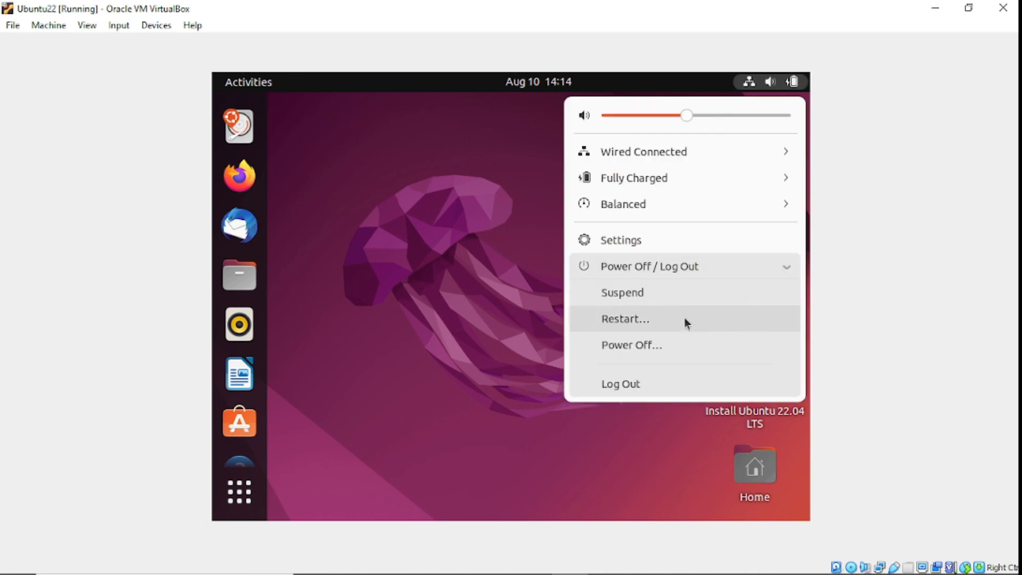
pyautogui.click(684, 318)
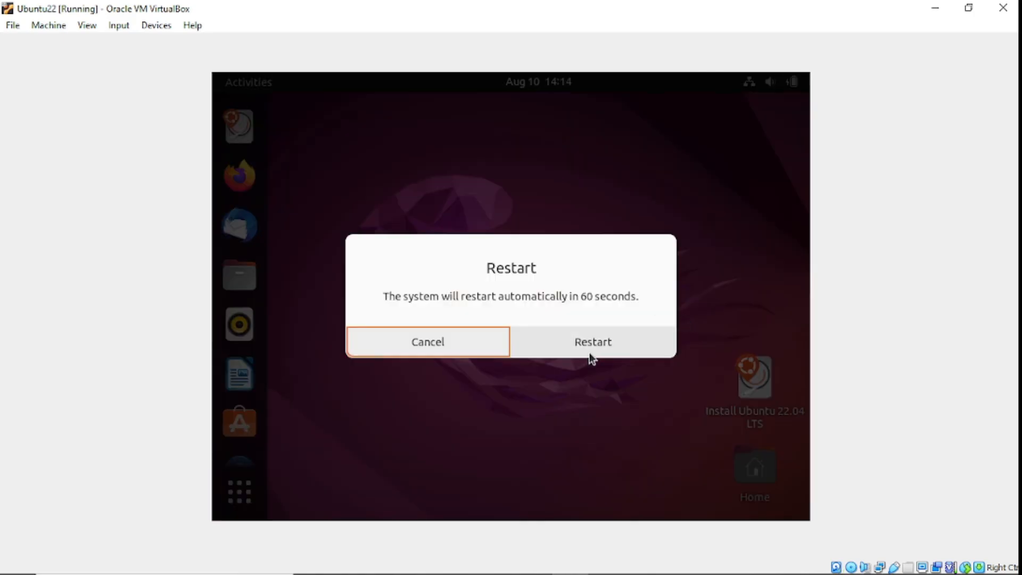